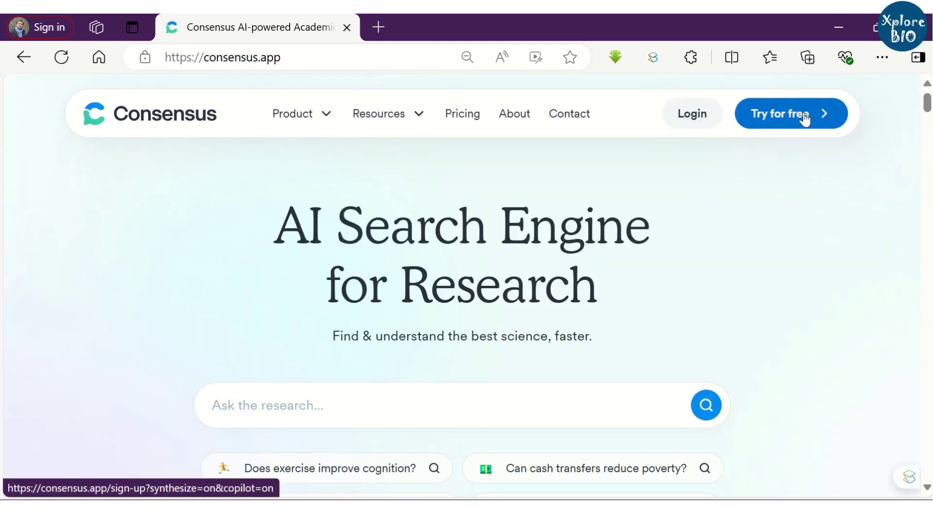
pyautogui.click(702, 117)
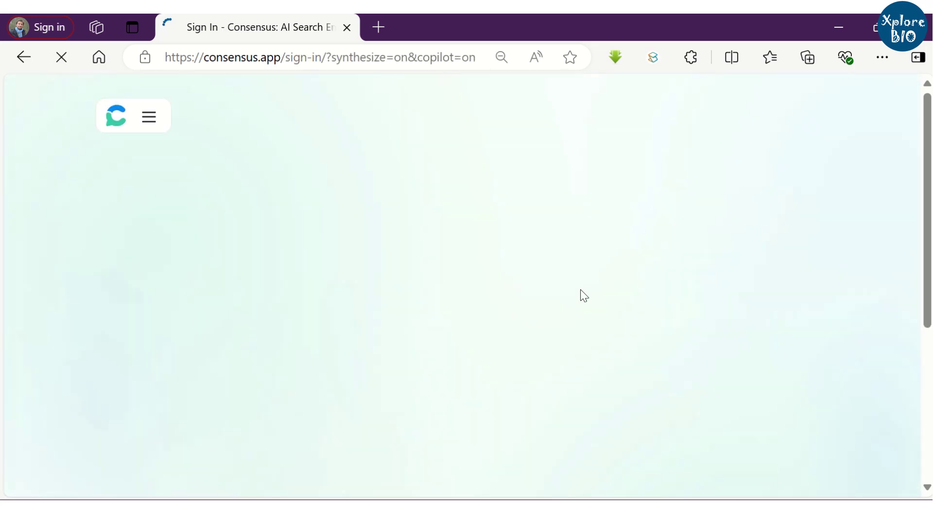
pyautogui.scroll(-3, 538, 301)
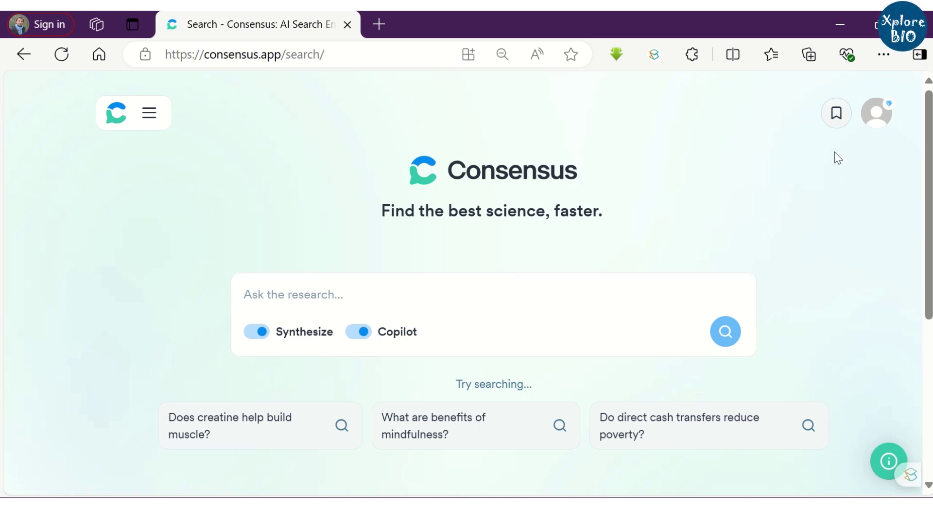
pyautogui.click(868, 119)
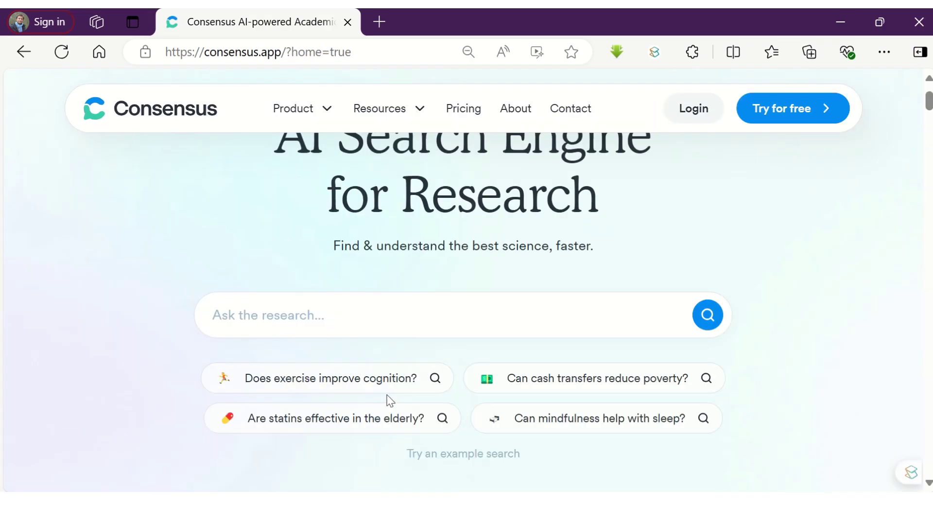
pyautogui.scroll(-2, 551, 366)
pyautogui.scroll(-10, 527, 329)
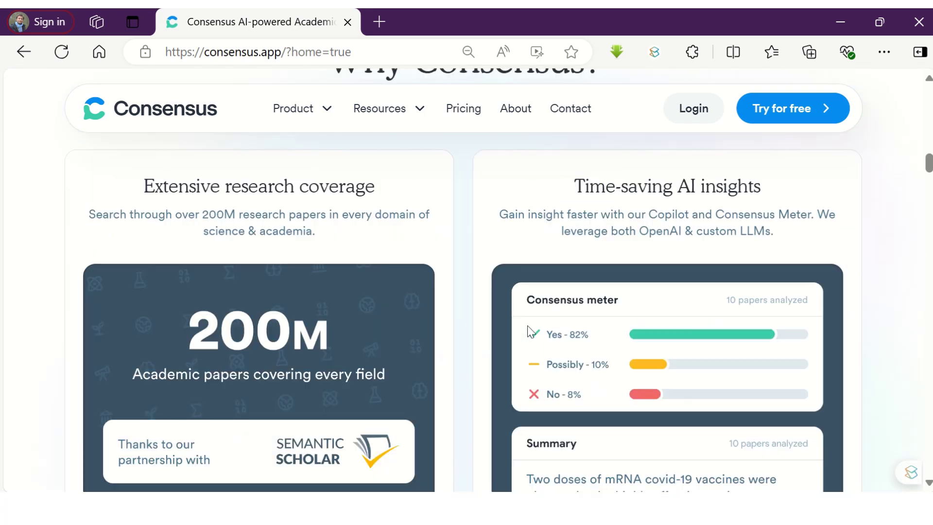
pyautogui.scroll(3, 527, 326)
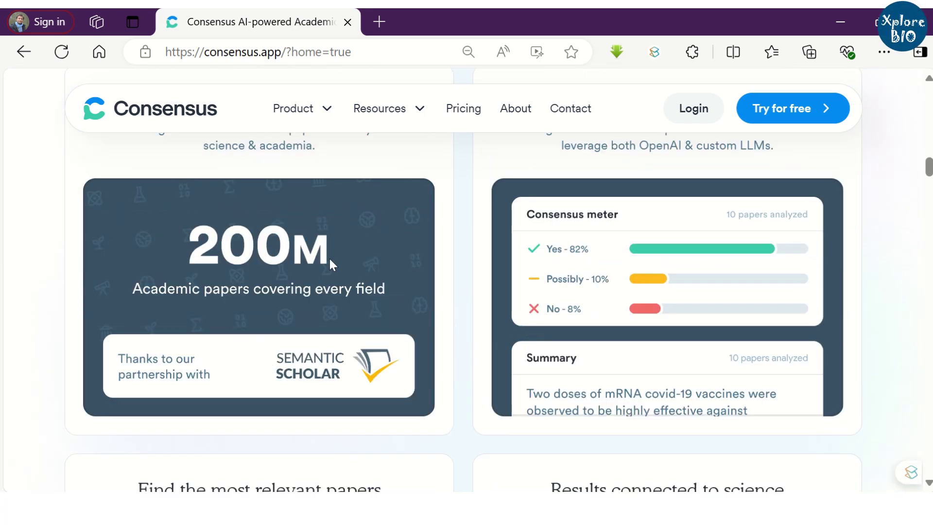
pyautogui.scroll(-15, 488, 353)
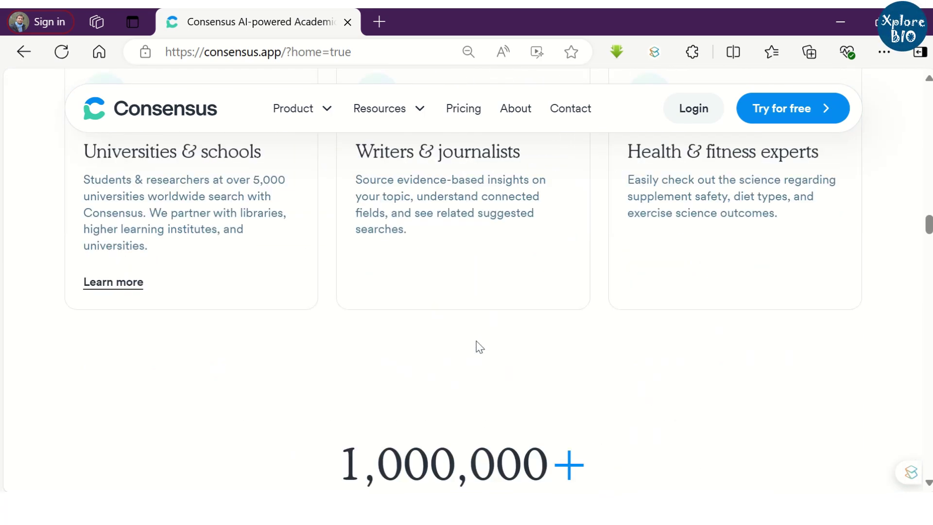
pyautogui.scroll(-15, 479, 346)
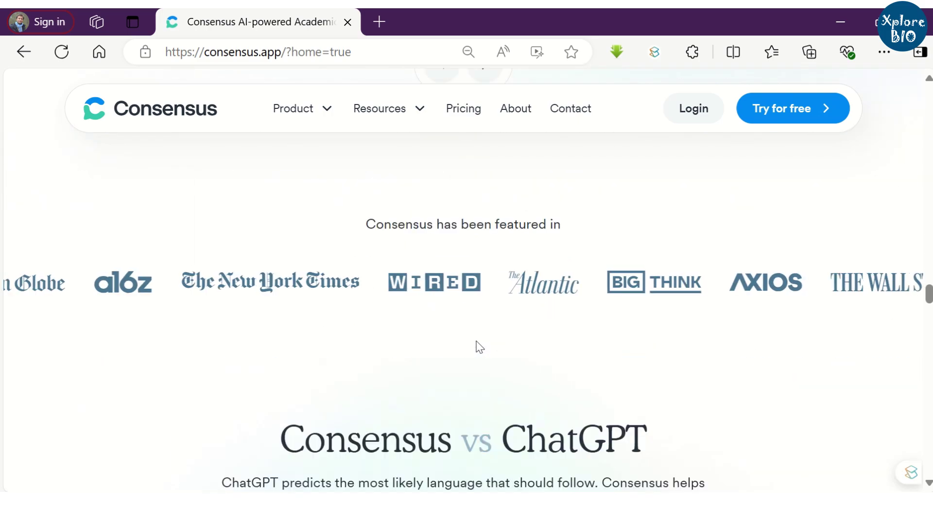
pyautogui.scroll(-15, 479, 347)
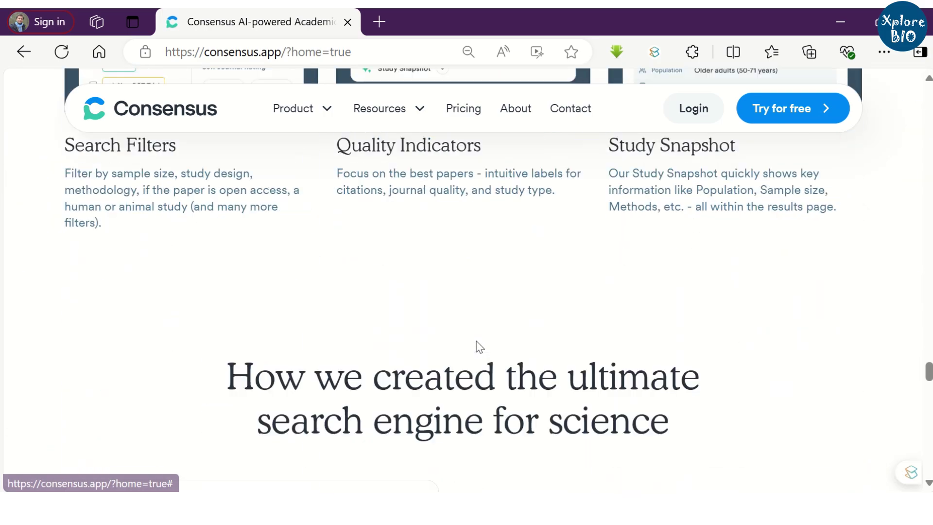
pyautogui.scroll(-15, 479, 347)
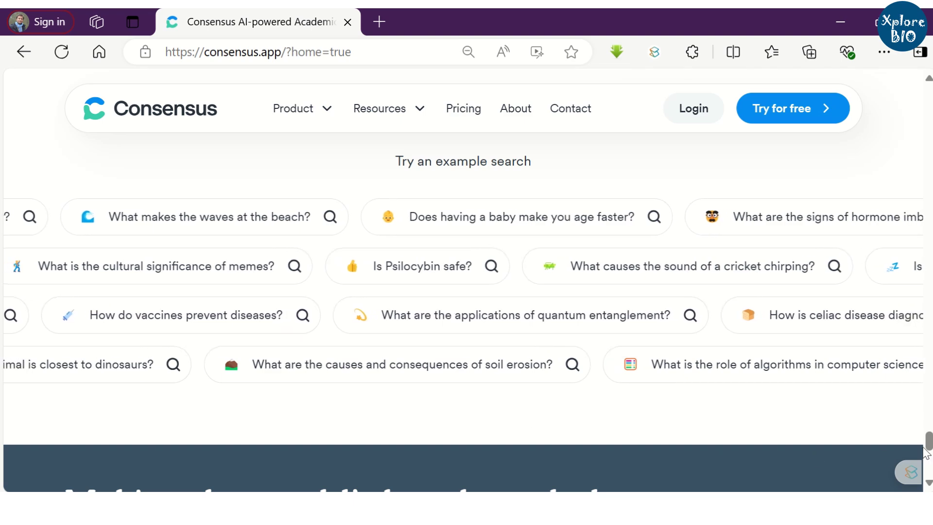
pyautogui.scroll(5, 915, 264)
pyautogui.scroll(5, 915, 264)
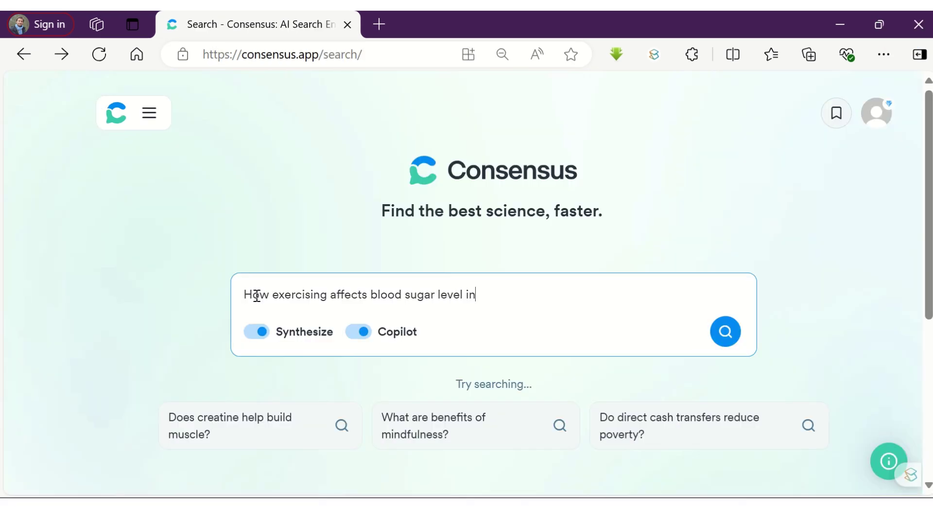
# Step: Search Consensus for 'How exercising affects blood sugar level in diabetics?'
pyautogui.write('diabetics?')
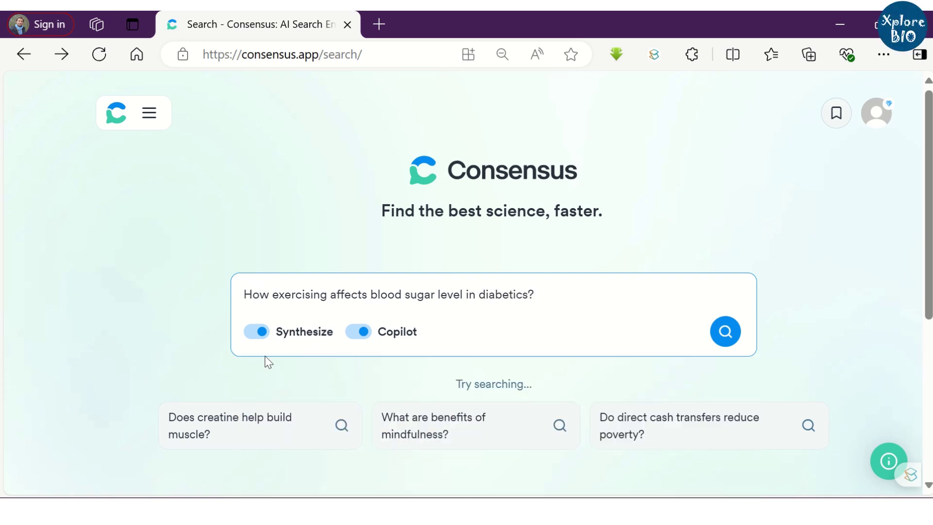
pyautogui.click(726, 335)
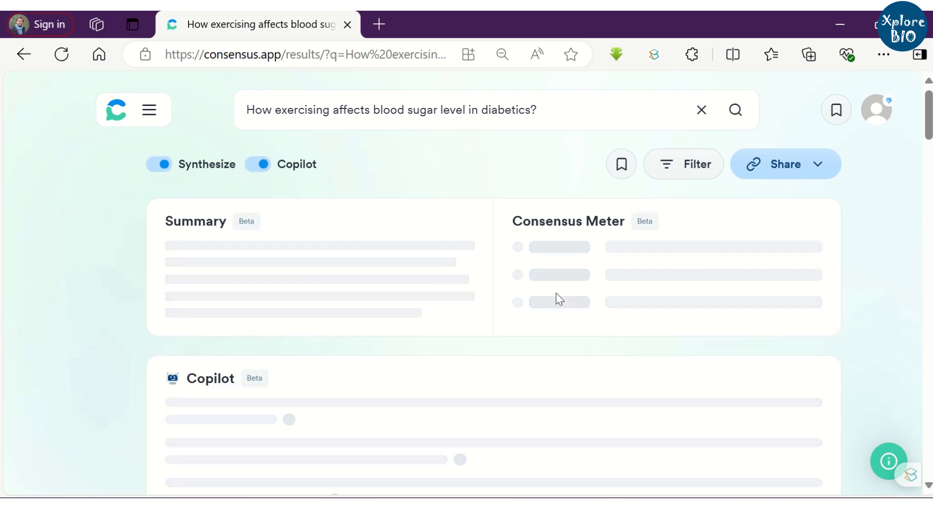
# Step: Scroll past the Summary and Copilot key insights down to the first paper card
pyautogui.scroll(-2, 538, 284)
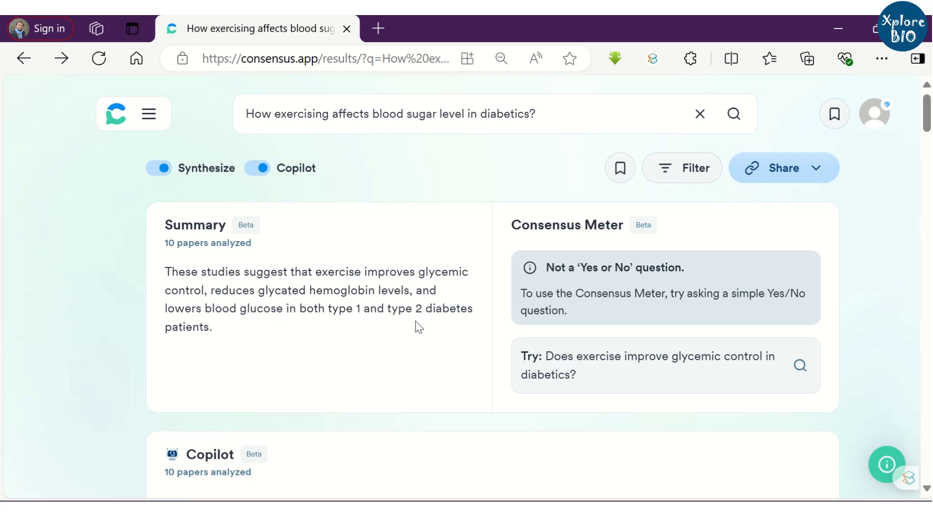
pyautogui.scroll(-5, 419, 328)
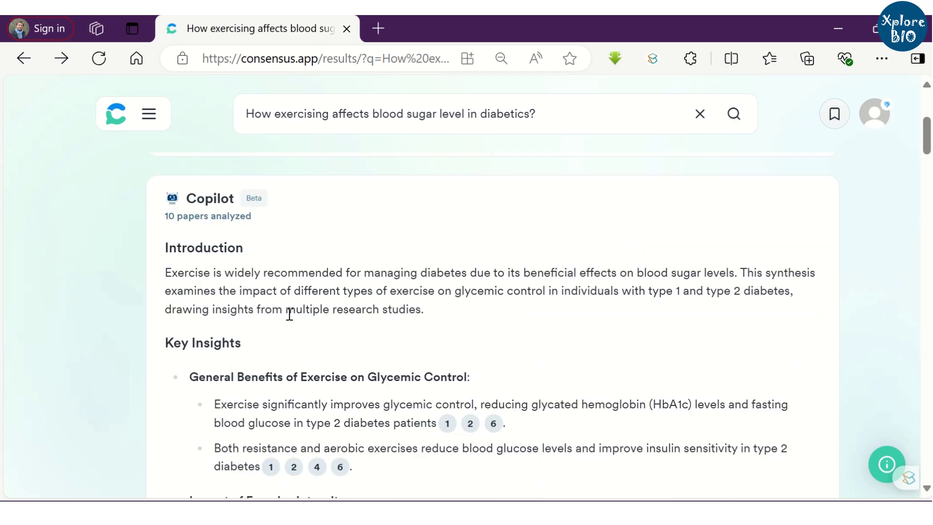
pyautogui.scroll(-3, 290, 314)
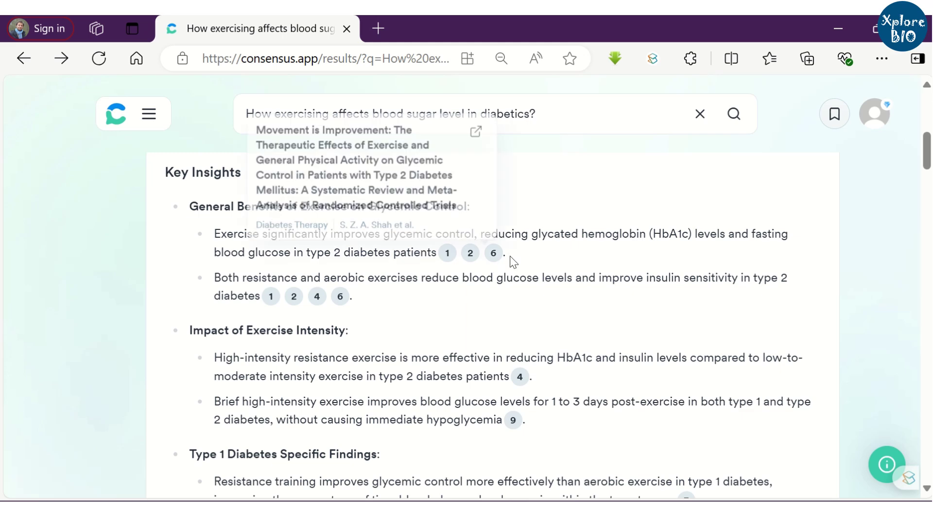
pyautogui.scroll(-15, 358, 308)
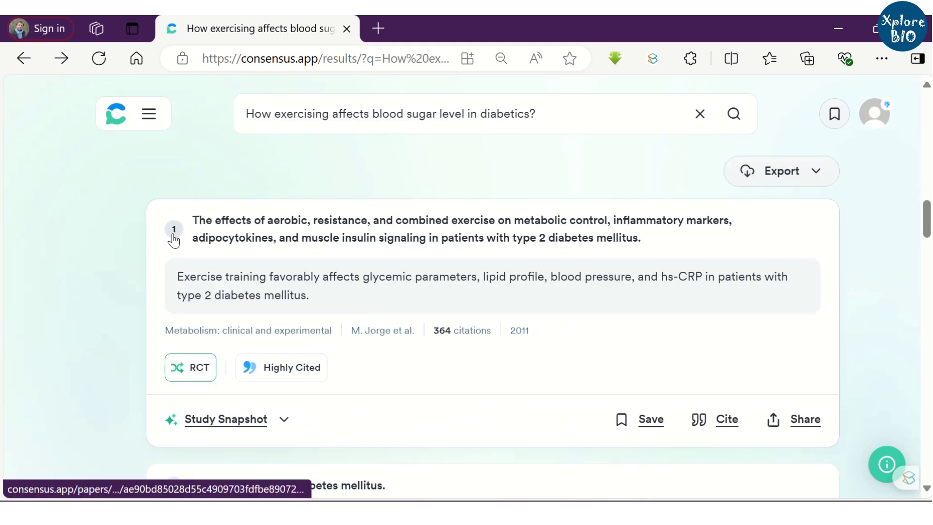
pyautogui.scroll(-5, 194, 273)
pyautogui.scroll(-2, 187, 262)
pyautogui.moveTo(194, 278)
pyautogui.scroll(-4, 219, 311)
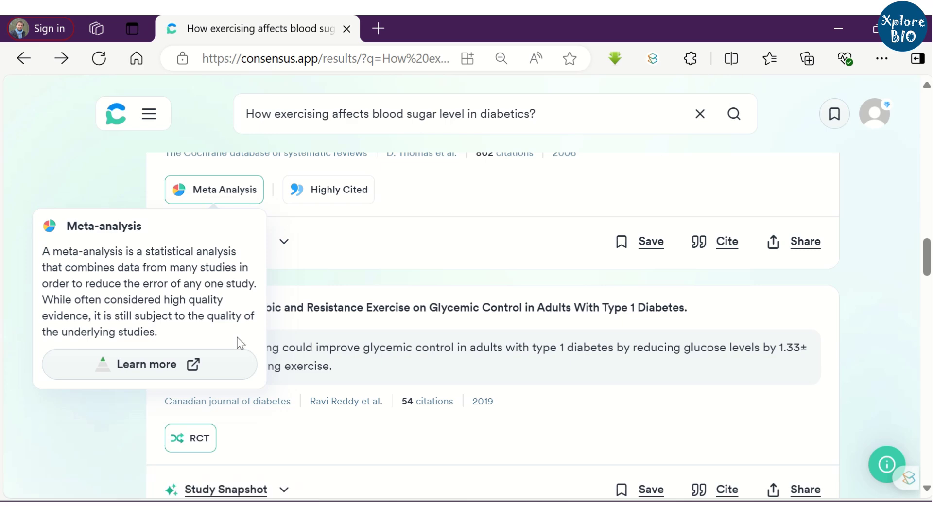
pyautogui.scroll(-15, 229, 306)
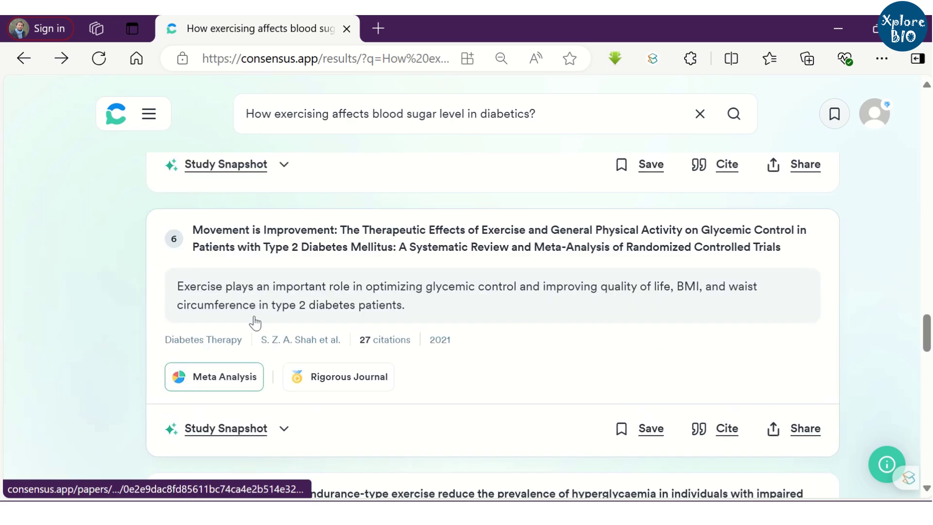
pyautogui.scroll(-20, 262, 322)
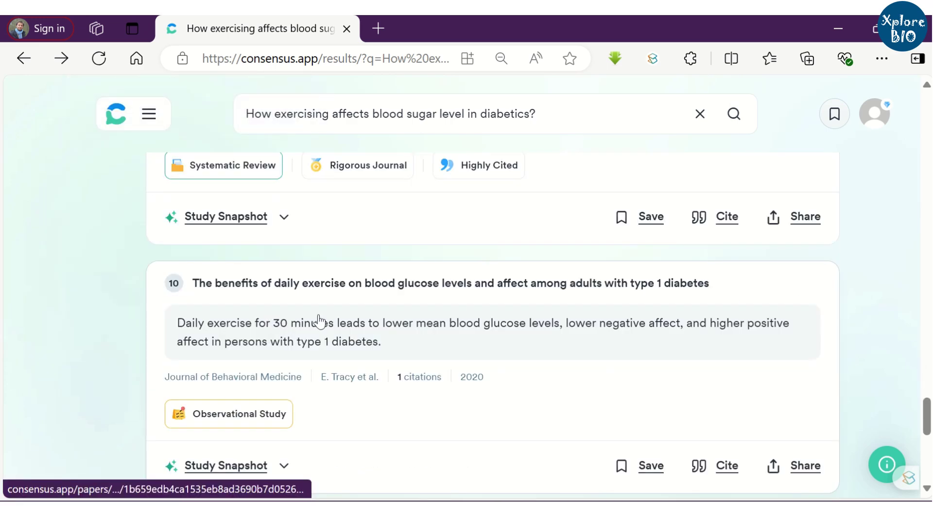
pyautogui.scroll(20, 90, 260)
pyautogui.scroll(-2, 115, 236)
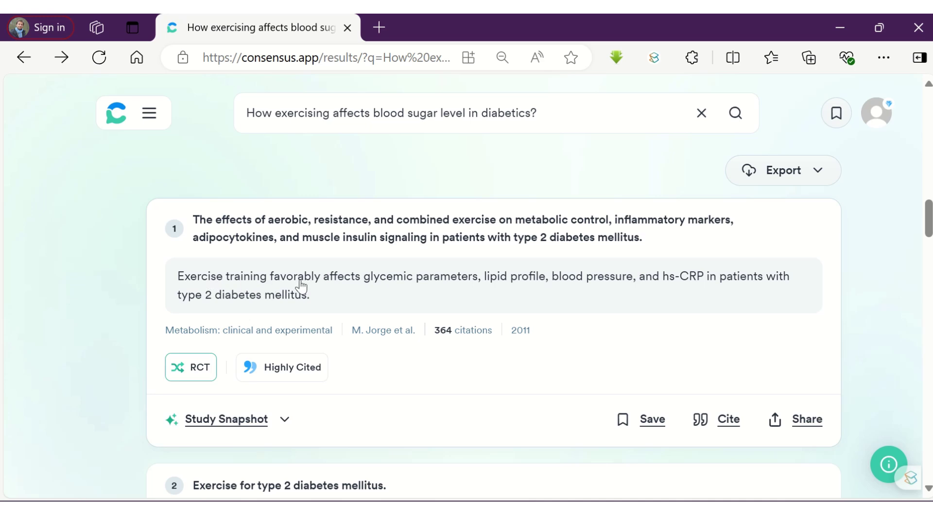
pyautogui.scroll(-5, 392, 294)
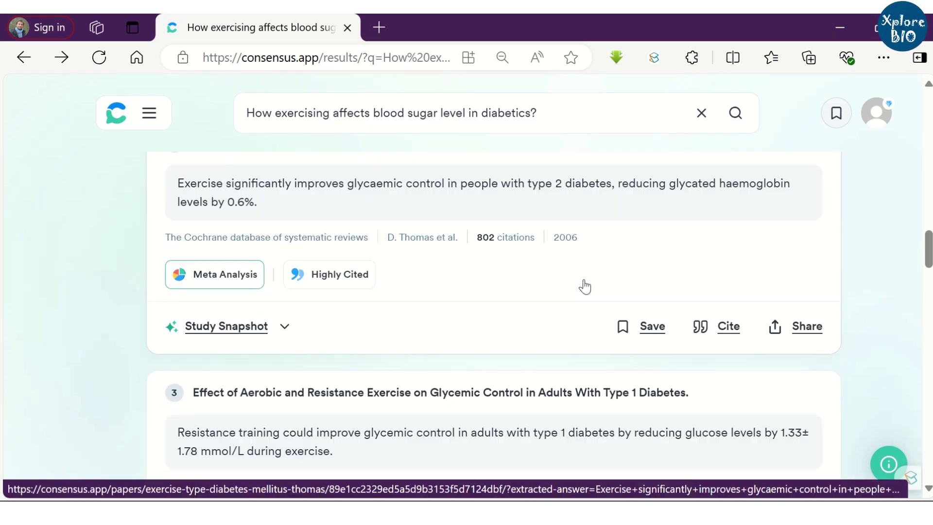
pyautogui.scroll(-2, 585, 287)
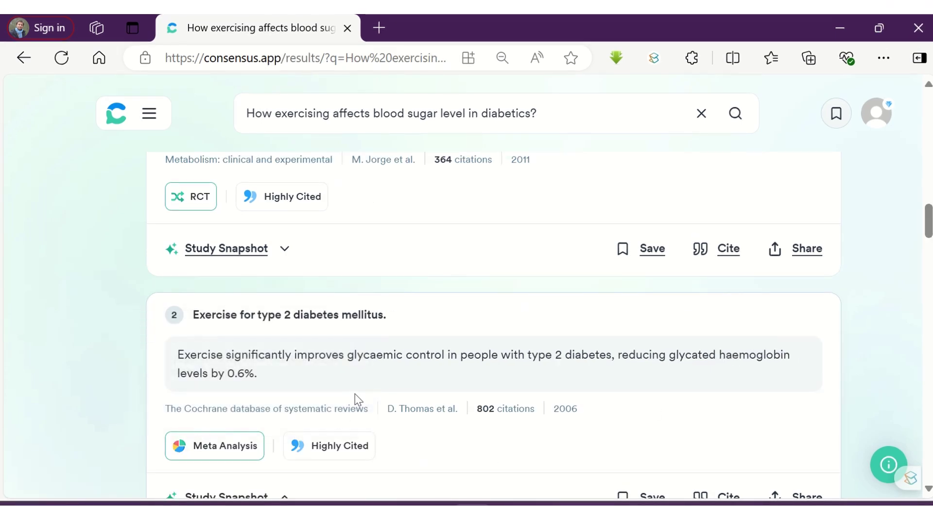
pyautogui.scroll(4, 355, 396)
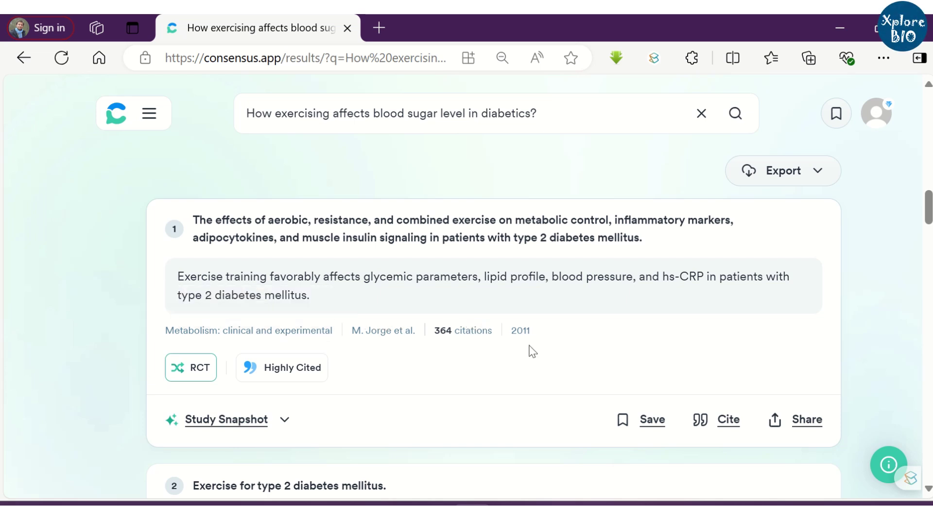
pyautogui.scroll(-10, 695, 359)
# Step: Copy the BibTeX citation for the third paper, on exercise in type 1 diabetes
pyautogui.click(651, 323)
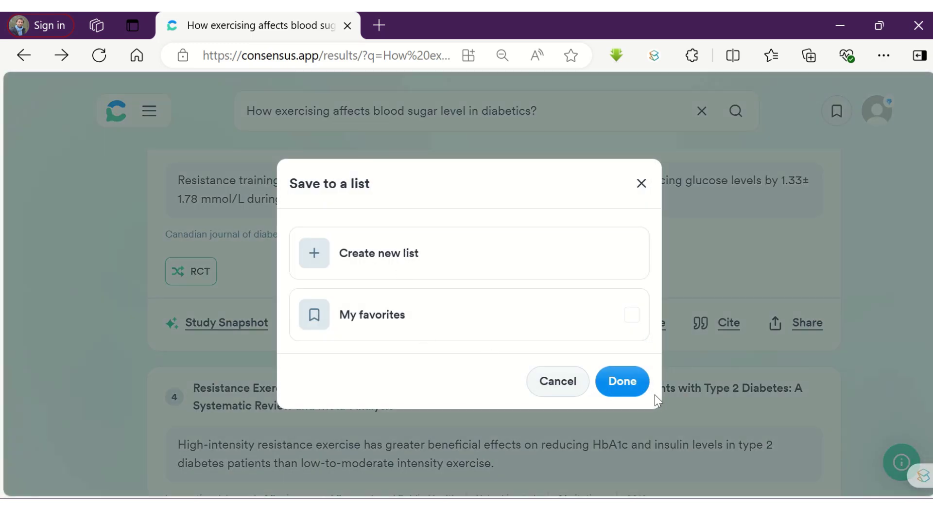
pyautogui.click(642, 184)
pyautogui.click(809, 333)
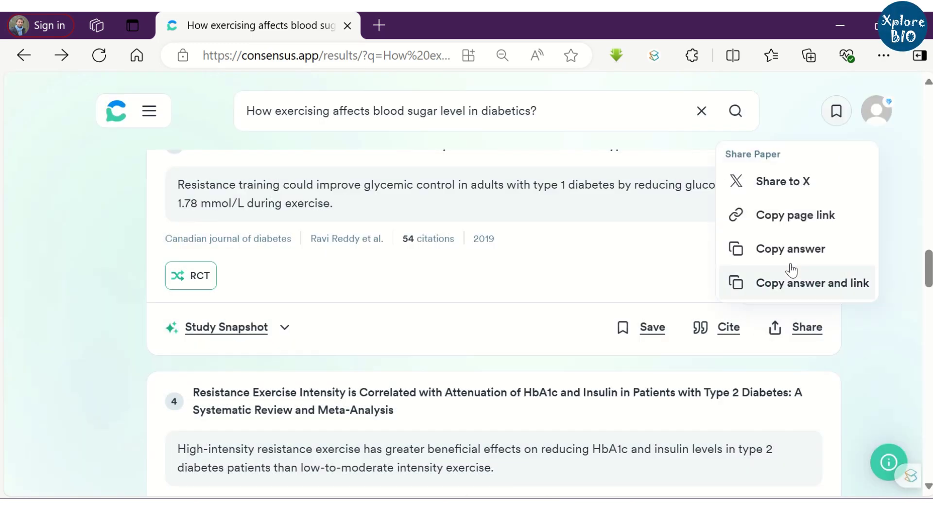
pyautogui.click(719, 327)
pyautogui.click(390, 169)
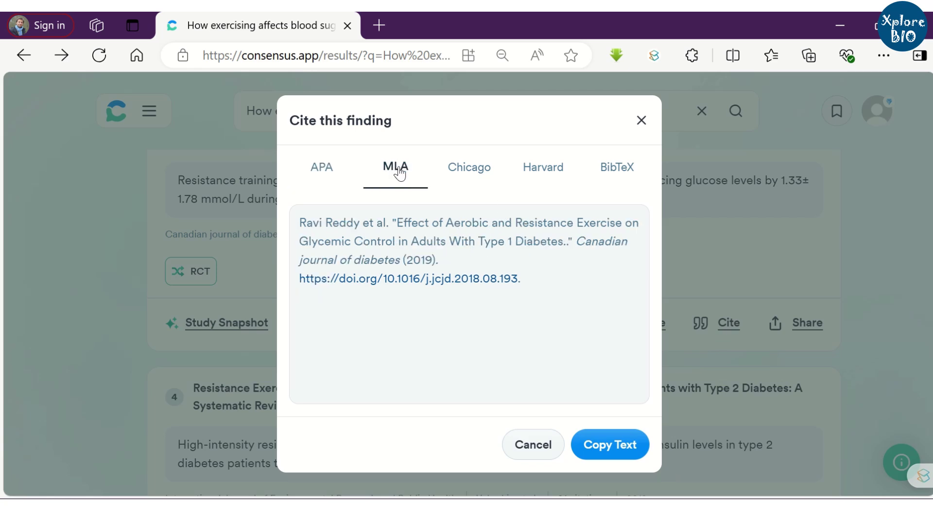
pyautogui.click(535, 173)
pyautogui.click(615, 169)
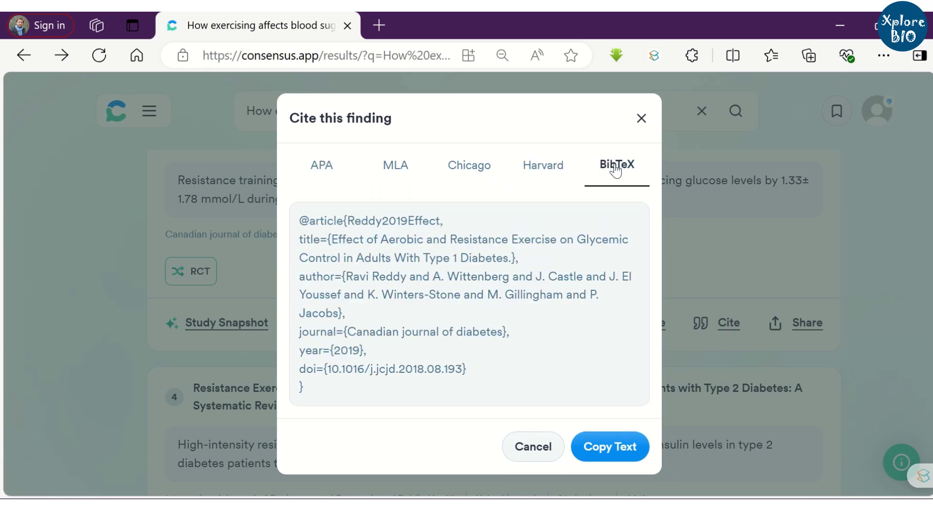
pyautogui.click(592, 451)
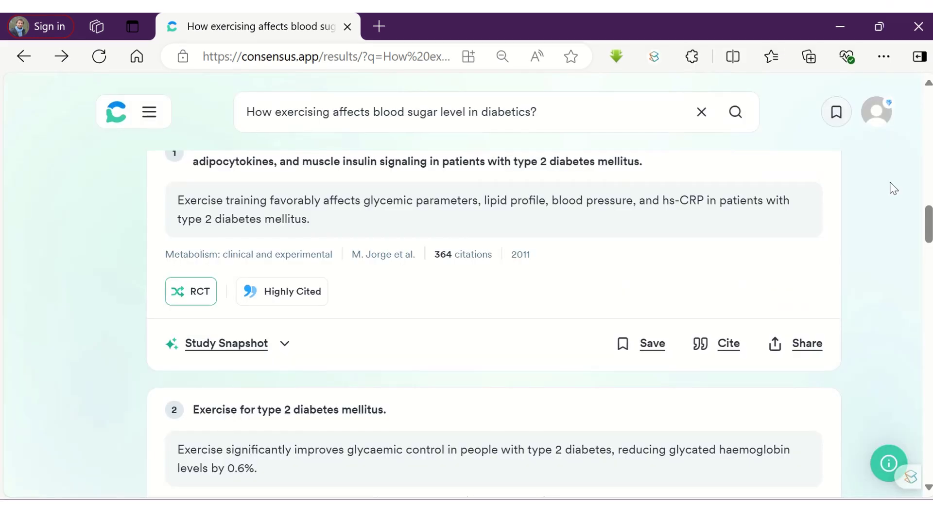
pyautogui.moveTo(212, 360)
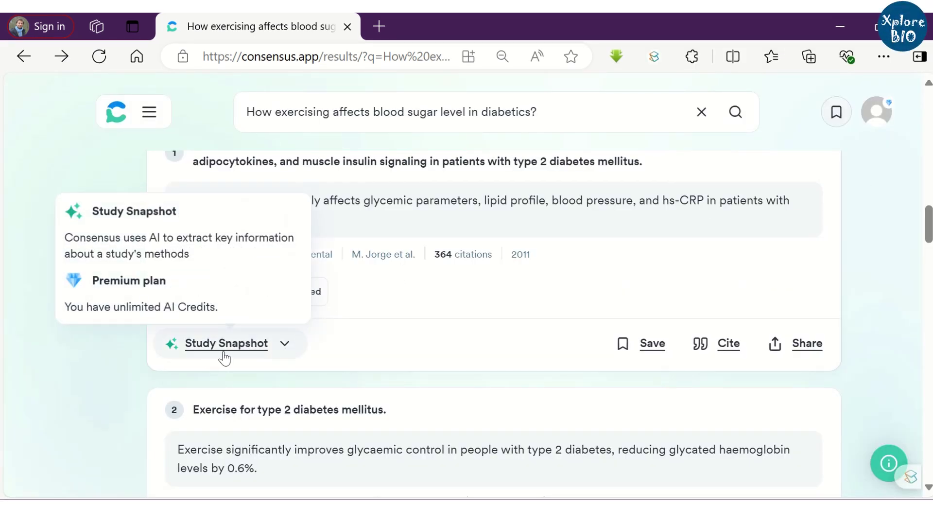
pyautogui.click(291, 347)
pyautogui.scroll(-2, 406, 304)
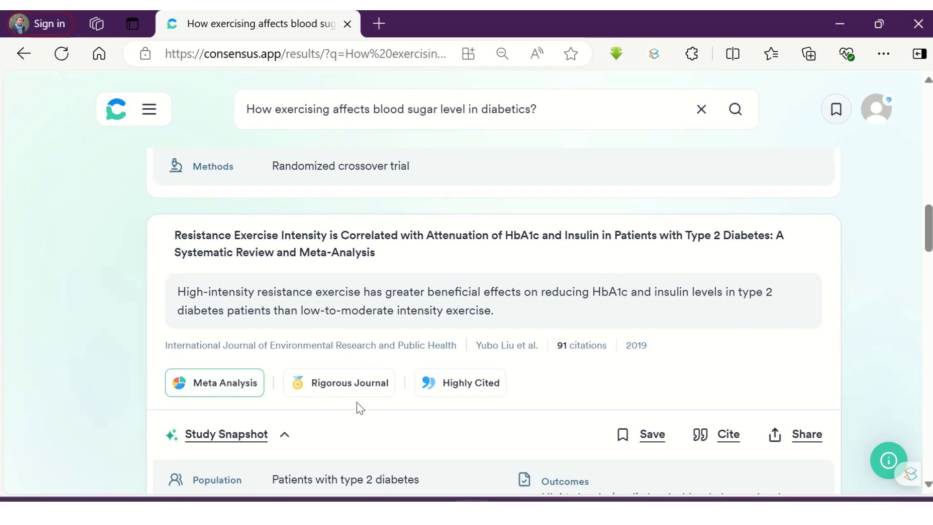
pyautogui.scroll(-8, 360, 407)
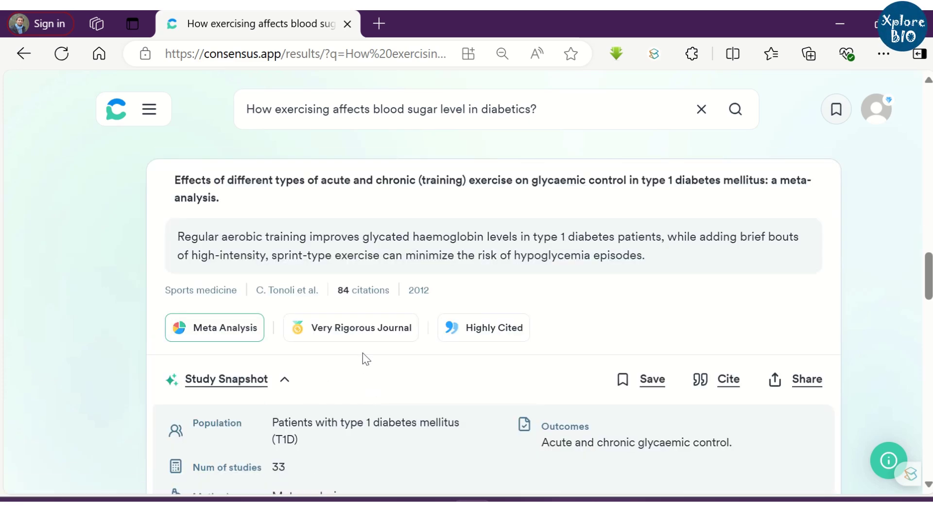
pyautogui.moveTo(368, 333)
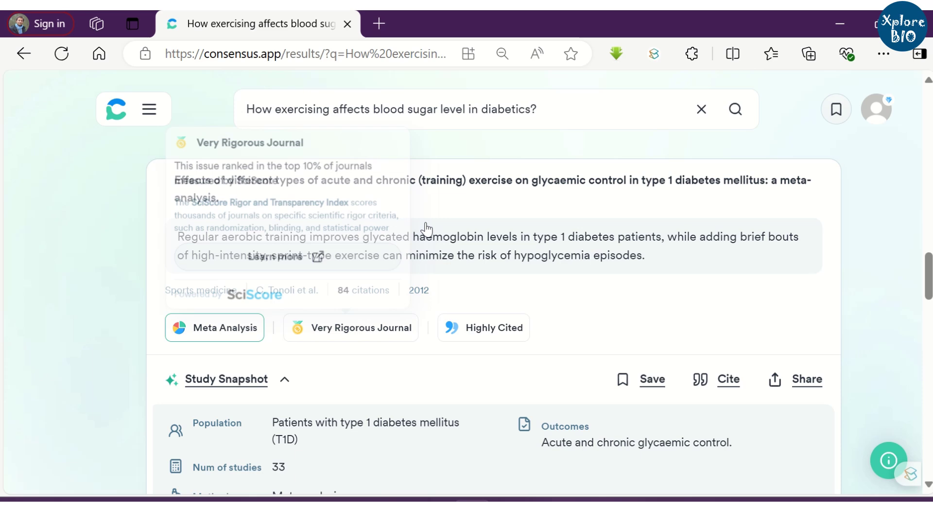
# Step: Scroll to the bottom of the results and load more papers below the first ten
pyautogui.scroll(-10, 426, 229)
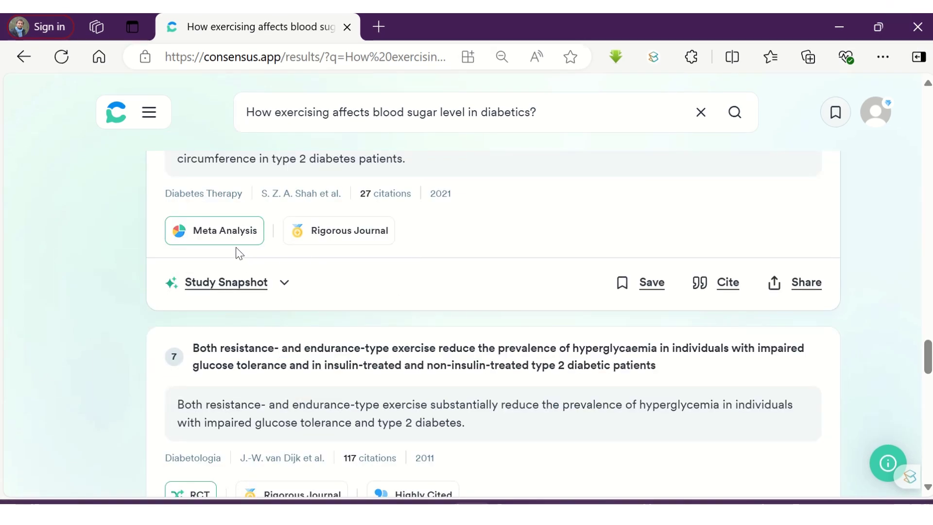
pyautogui.scroll(-4, 411, 265)
pyautogui.moveTo(190, 326)
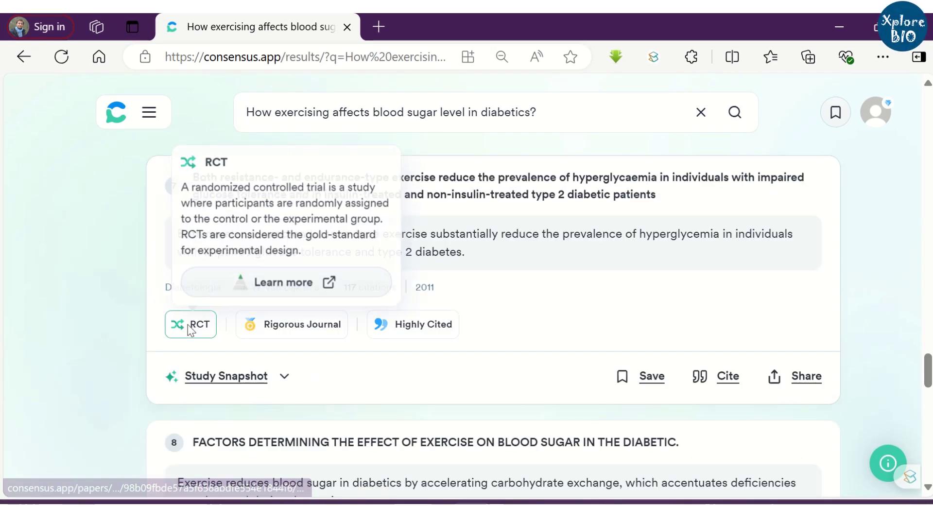
pyautogui.scroll(-8, 534, 316)
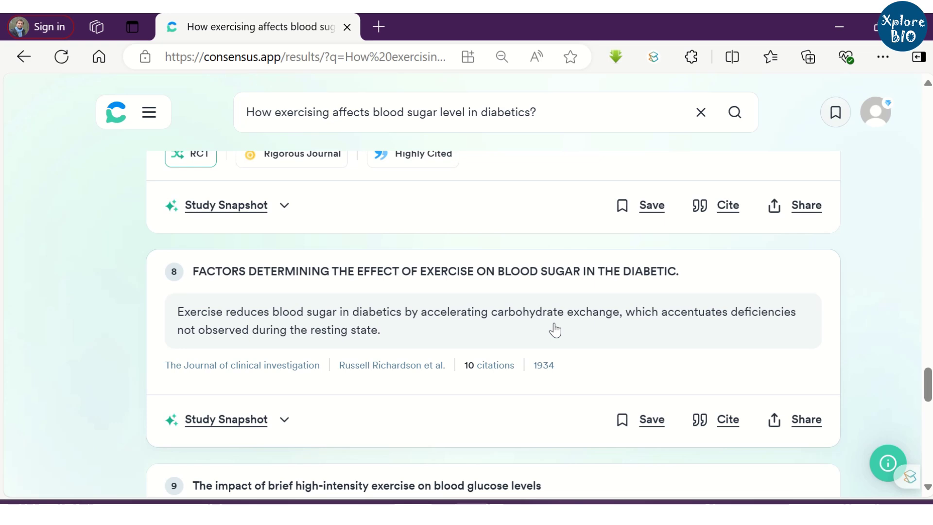
pyautogui.scroll(-2, 468, 329)
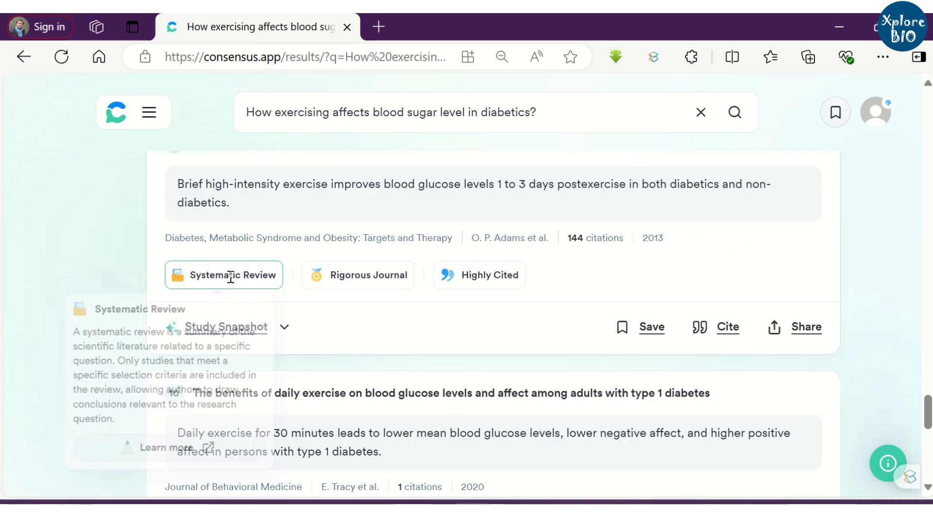
pyautogui.scroll(-4, 354, 304)
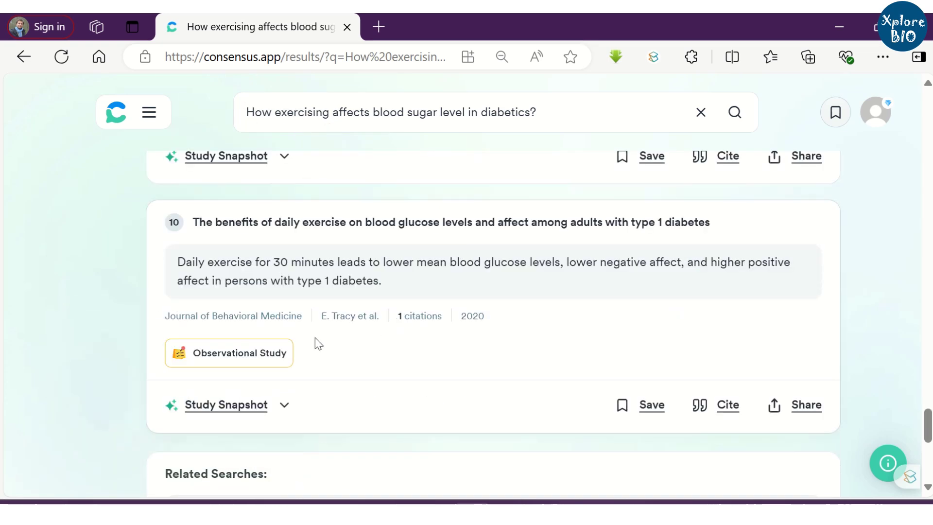
pyautogui.moveTo(250, 351)
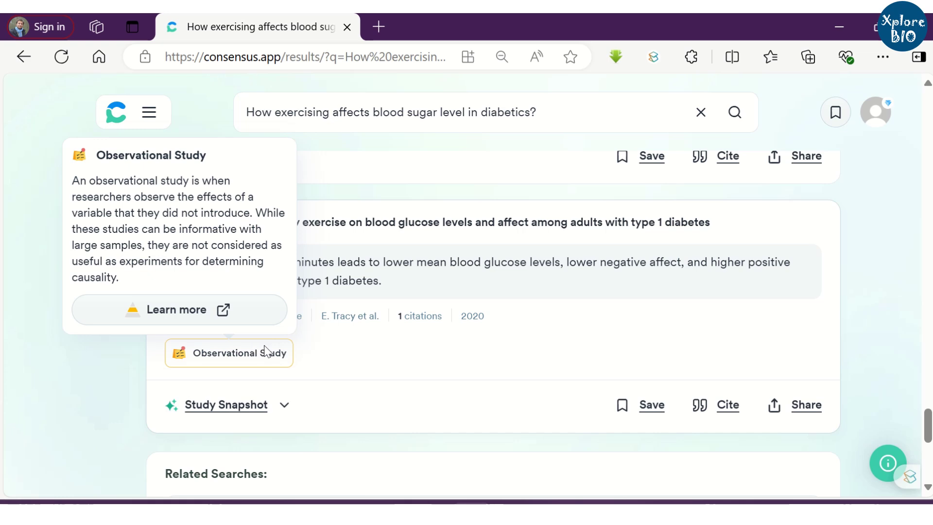
pyautogui.scroll(-10, 575, 252)
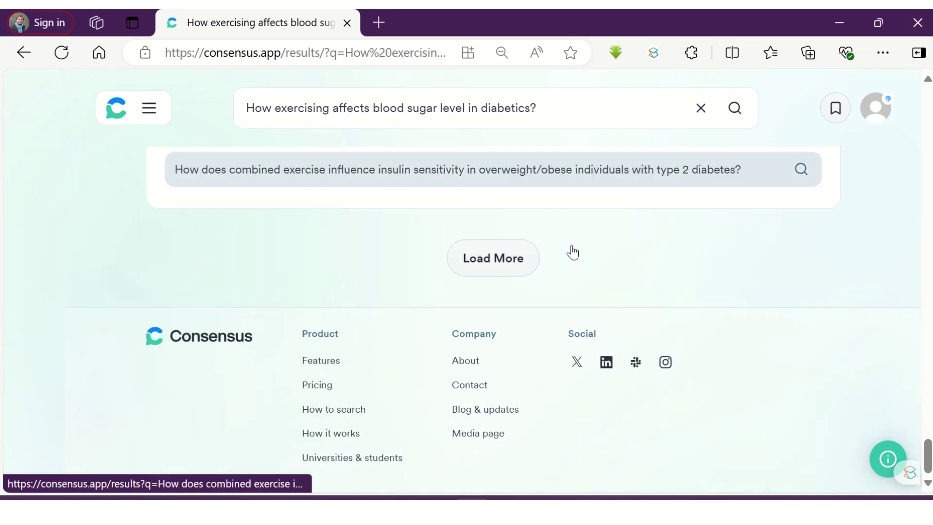
pyautogui.click(508, 266)
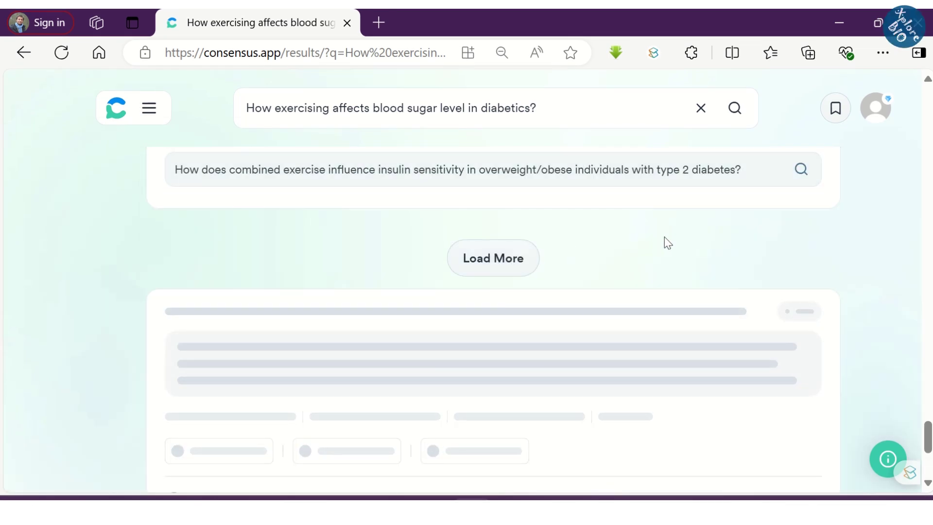
pyautogui.scroll(-2, 663, 237)
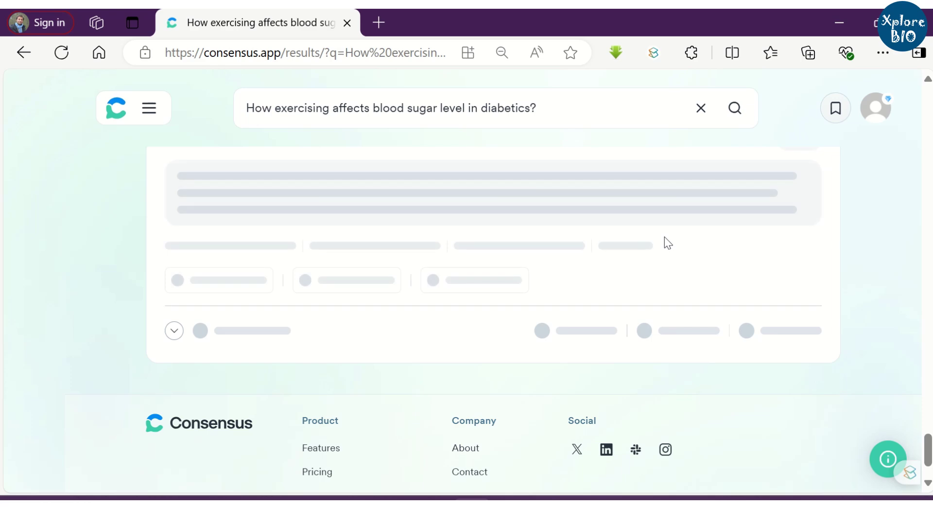
# Step: Export the results as a CSV file and open the download
pyautogui.click(516, 341)
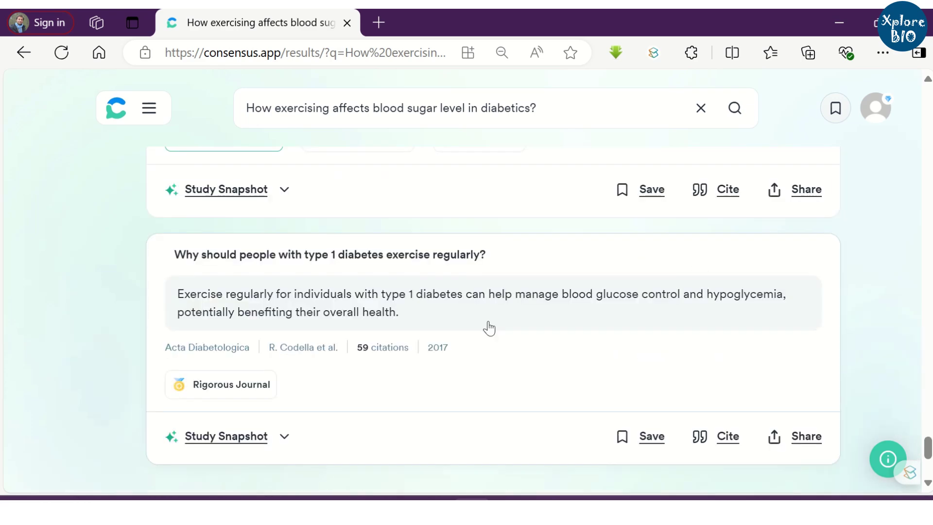
pyautogui.scroll(-5, 479, 292)
pyautogui.scroll(10, 802, 306)
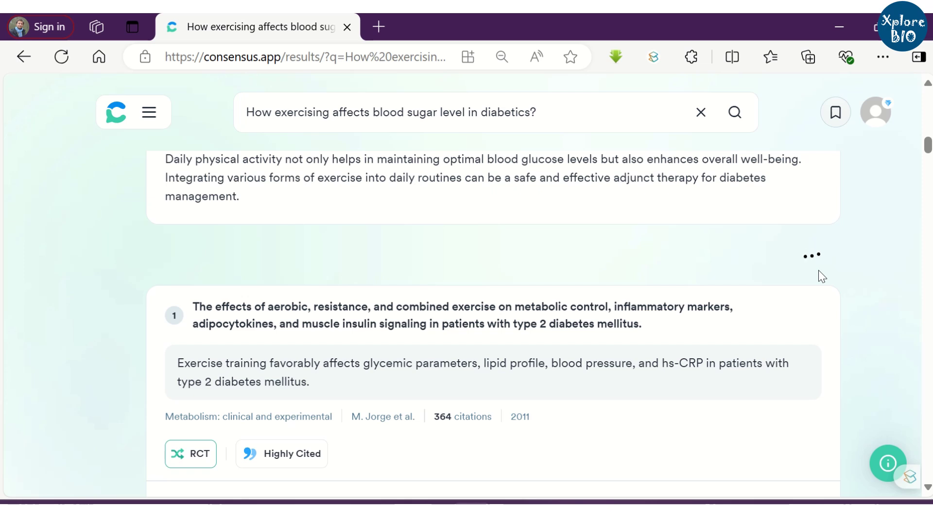
pyautogui.moveTo(742, 138)
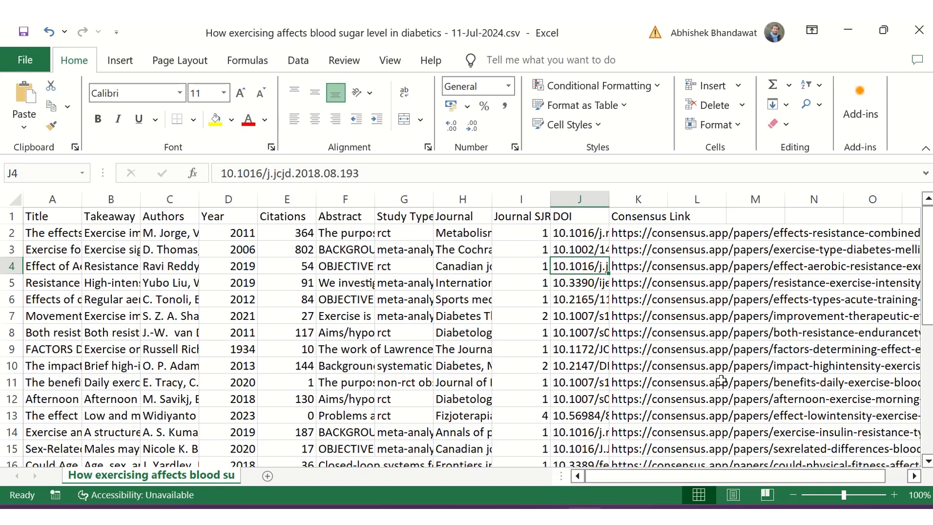
# Step: Inspect the first paper's Title, Takeaway, Authors, Year, Citations and Abstract cells
pyautogui.click(57, 217)
pyautogui.click(112, 214)
pyautogui.click(125, 239)
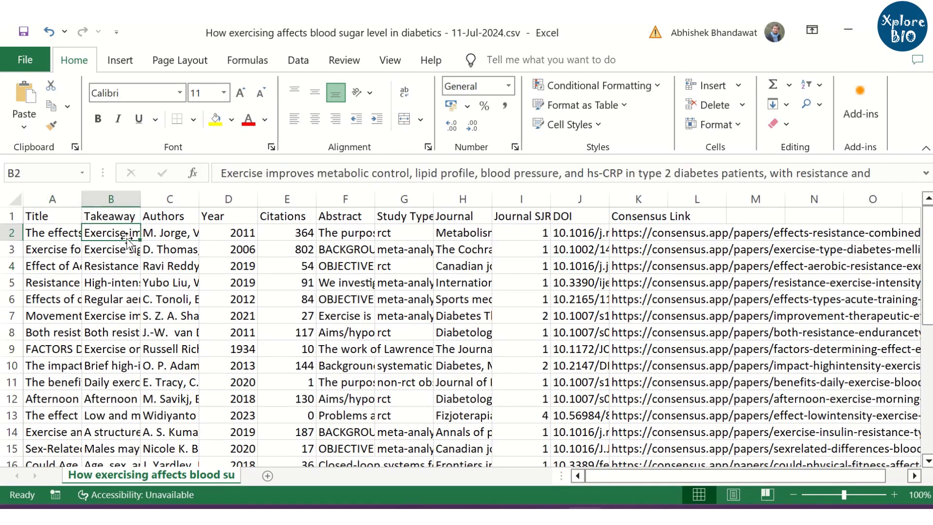
pyautogui.click(178, 232)
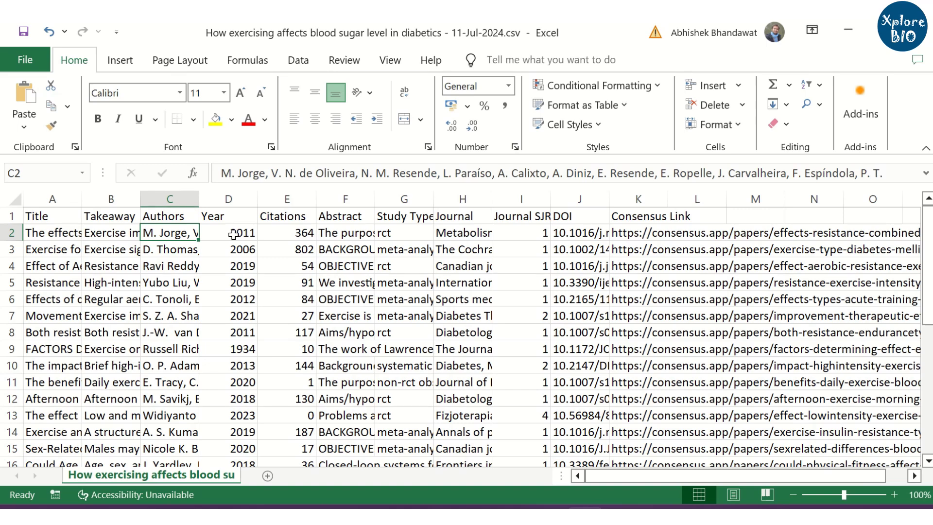
pyautogui.click(233, 235)
pyautogui.click(295, 234)
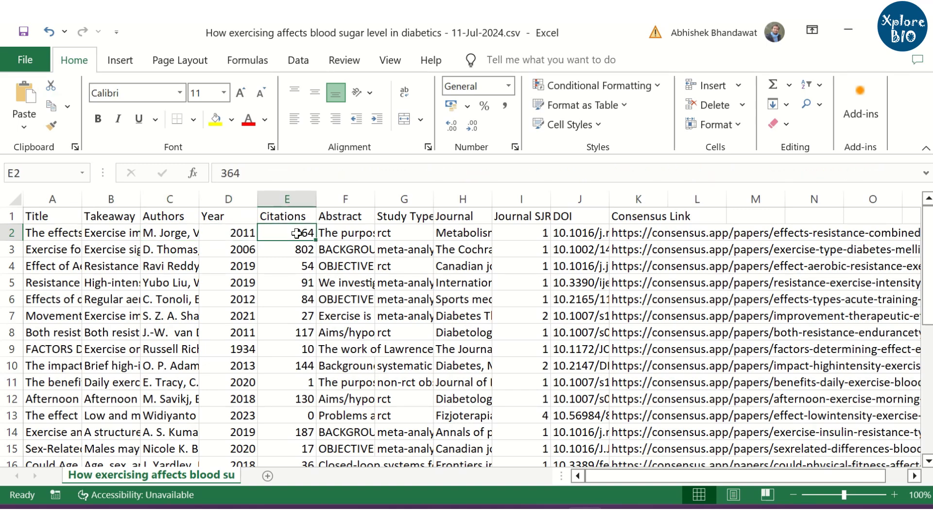
pyautogui.click(348, 239)
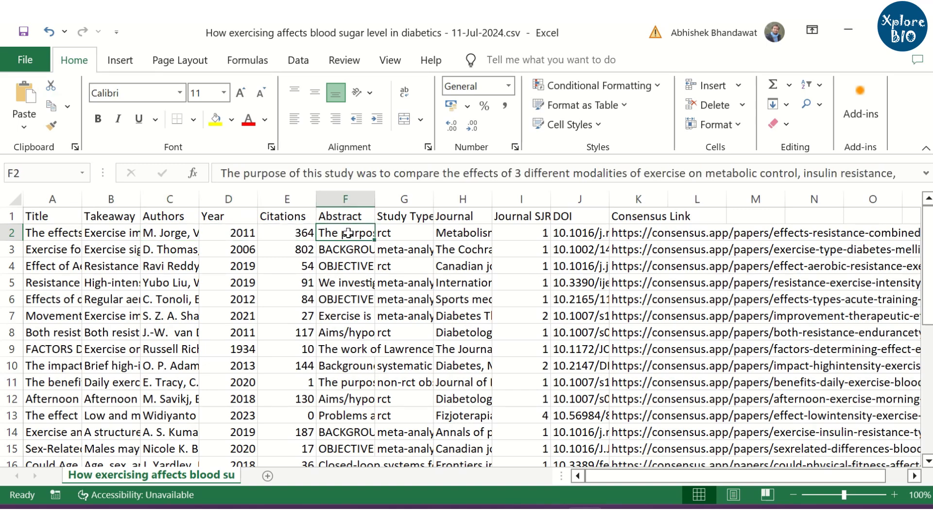
# Step: Check the citation count, study type, journal name and DOI columns
pyautogui.click(294, 267)
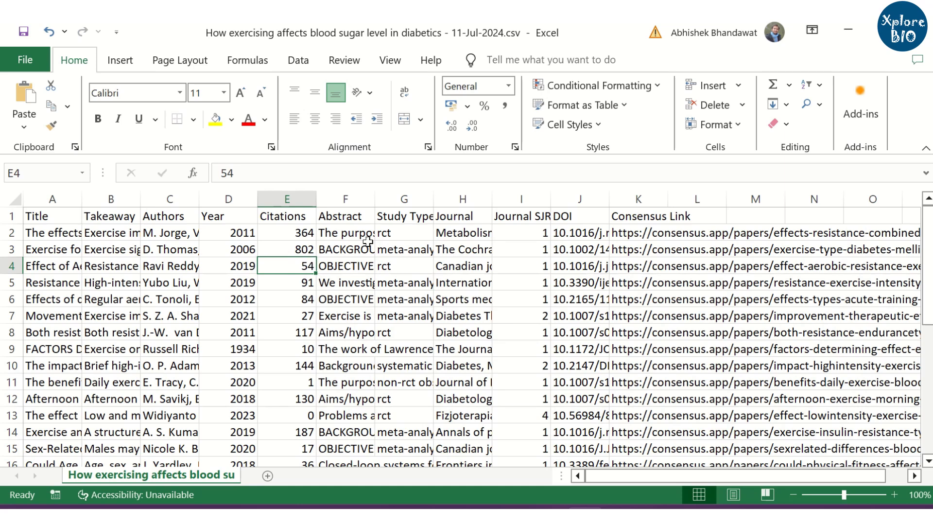
pyautogui.click(402, 233)
pyautogui.click(452, 216)
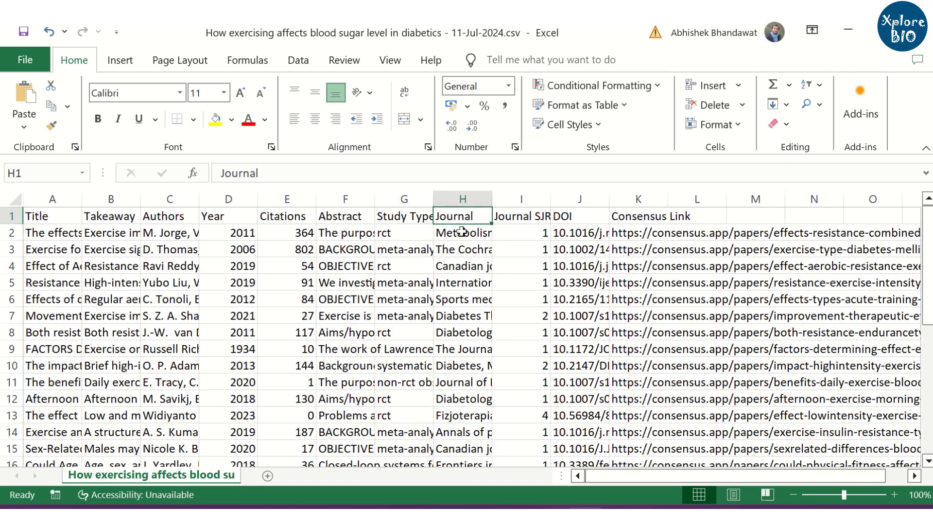
pyautogui.click(462, 232)
pyautogui.click(575, 231)
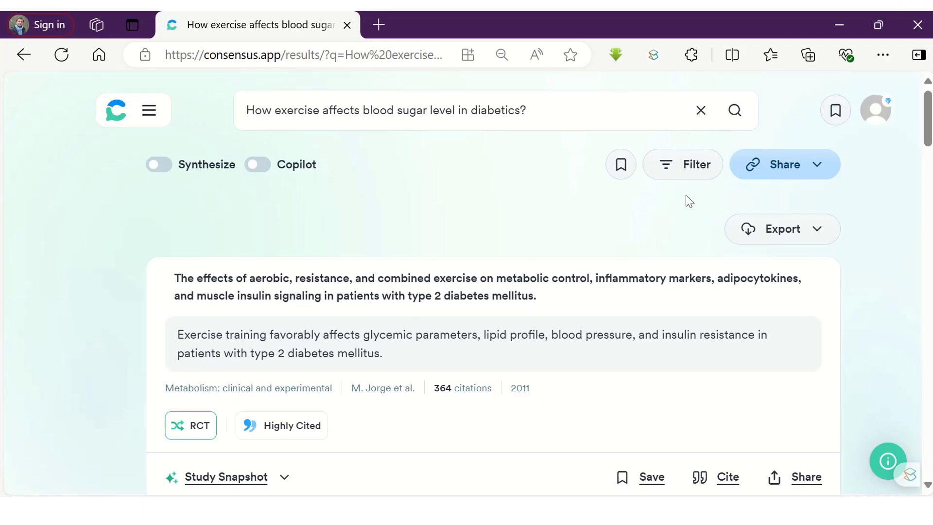
# Step: Open the filter panel and browse the study method and journal quality filters
pyautogui.click(682, 165)
pyautogui.scroll(-2, 799, 224)
pyautogui.scroll(-3, 797, 221)
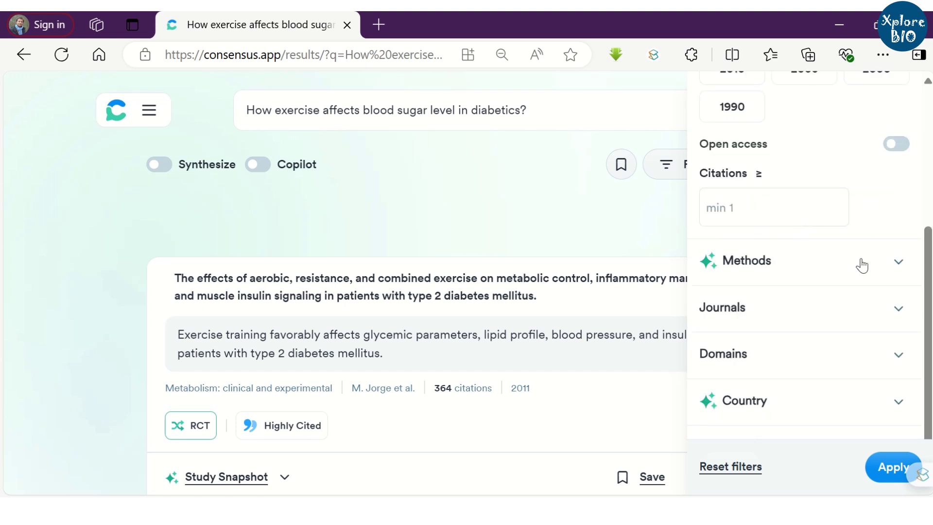
pyautogui.click(883, 262)
pyautogui.scroll(-3, 850, 273)
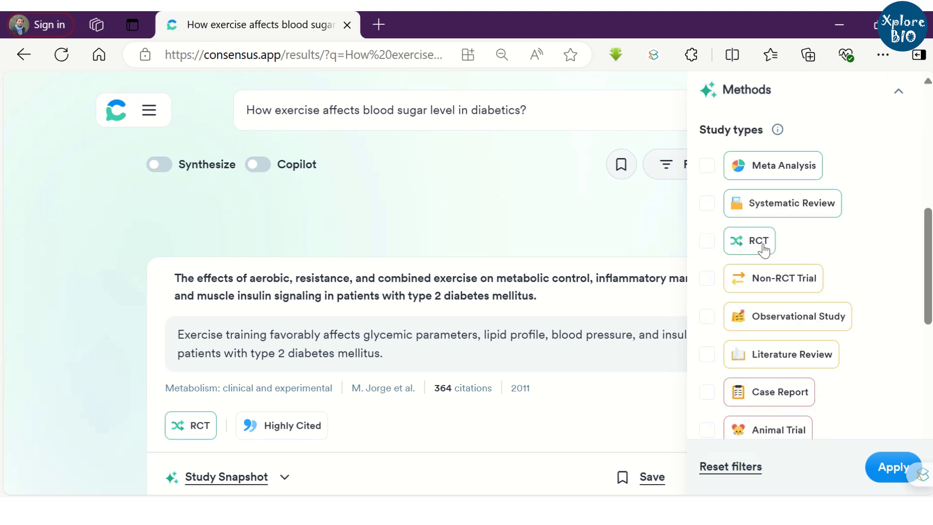
pyautogui.scroll(-4, 875, 251)
pyautogui.scroll(-2, 850, 261)
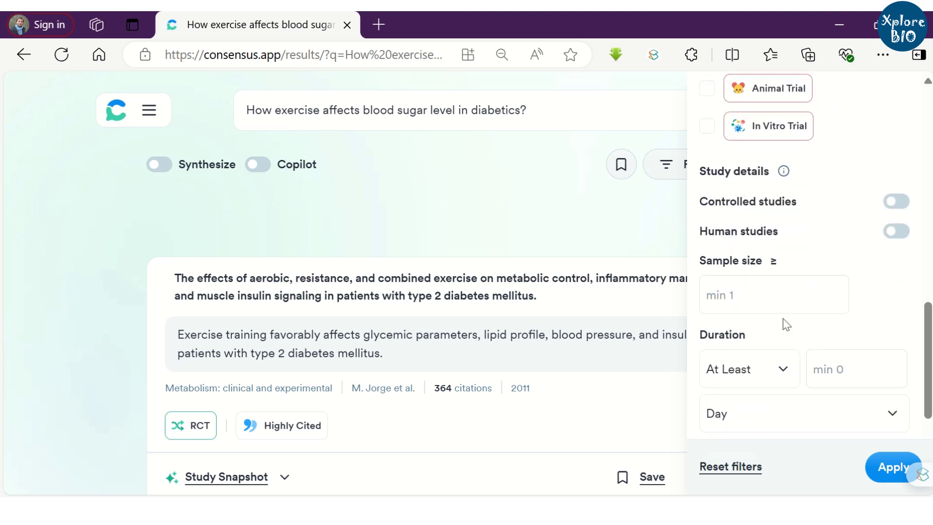
pyautogui.scroll(-5, 827, 322)
pyautogui.click(894, 272)
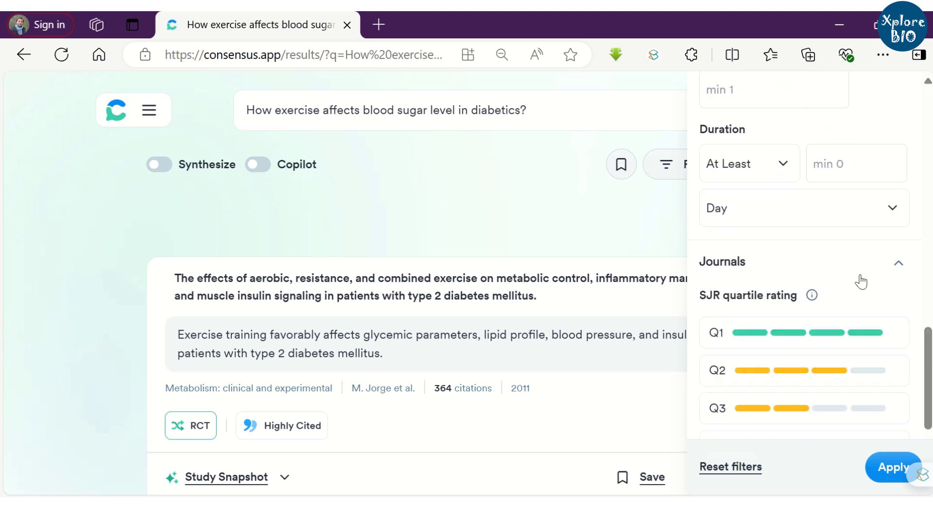
pyautogui.click(896, 270)
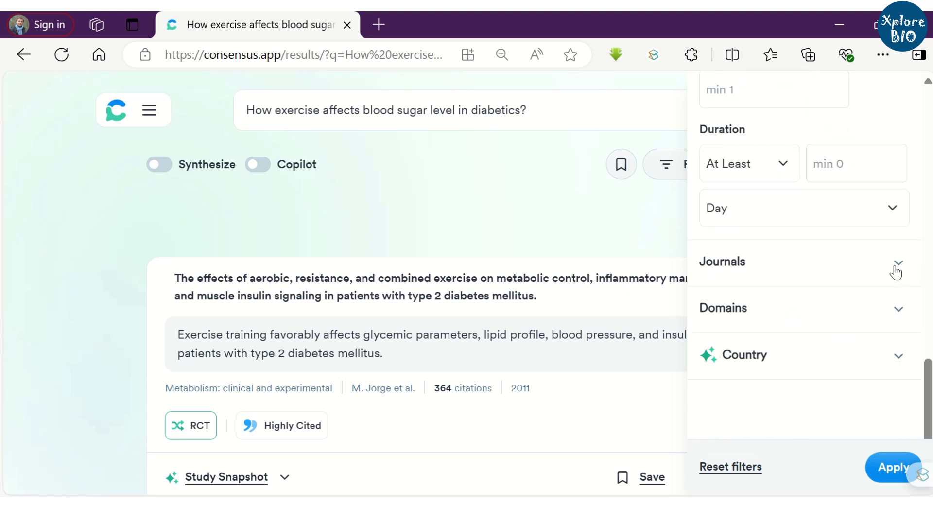
# Step: Look through the subject domain and country filter lists
pyautogui.click(896, 309)
pyautogui.scroll(-4, 880, 299)
pyautogui.click(894, 146)
pyautogui.click(893, 366)
pyautogui.scroll(-4, 863, 349)
pyautogui.scroll(-4, 864, 349)
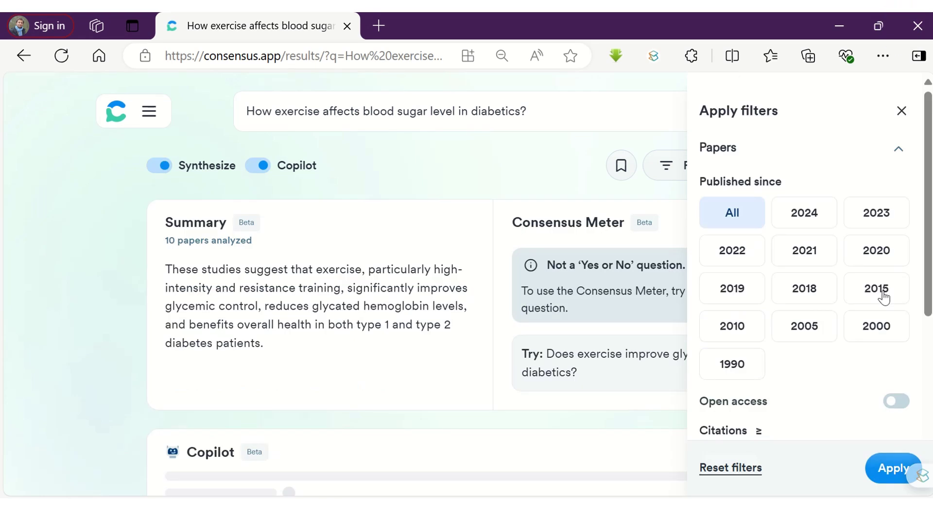
# Step: Apply filters for papers since 2015, open access only, and RCT methods
pyautogui.click(877, 289)
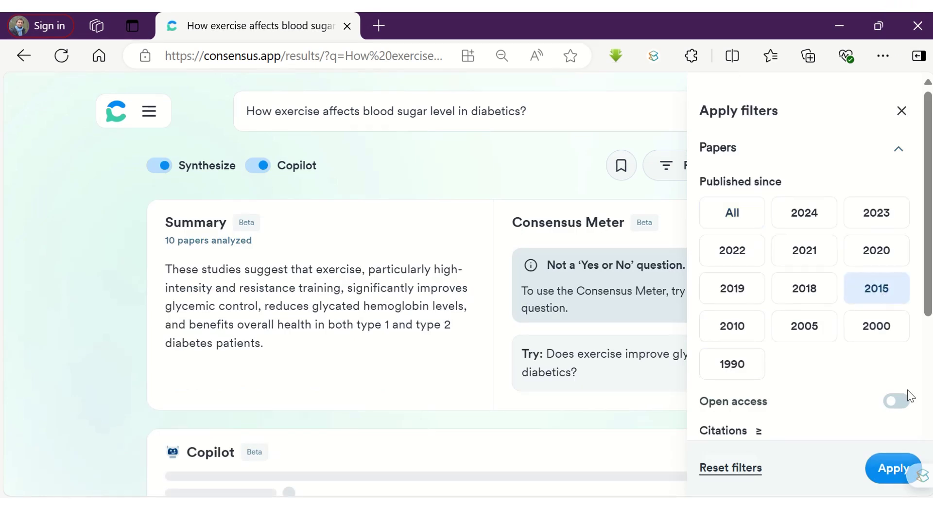
pyautogui.click(893, 399)
pyautogui.scroll(-5, 833, 364)
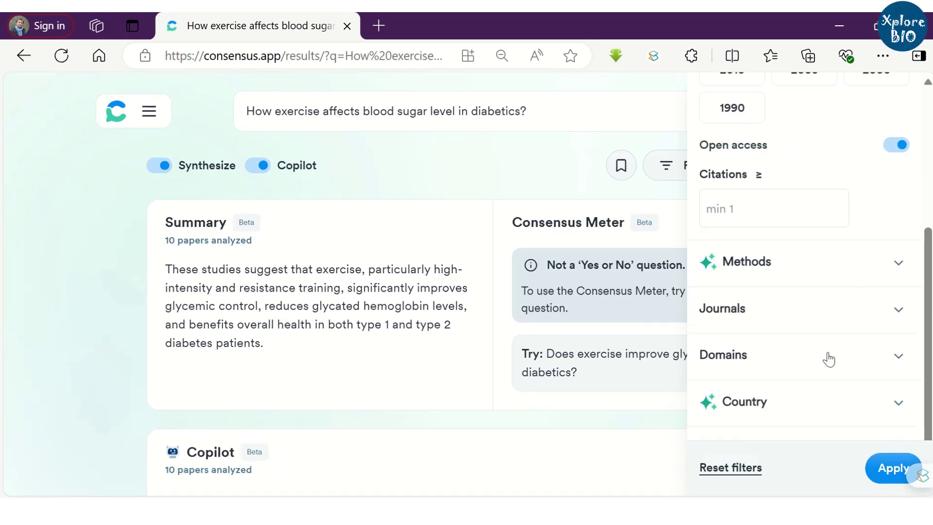
pyautogui.click(899, 262)
pyautogui.scroll(-2, 783, 322)
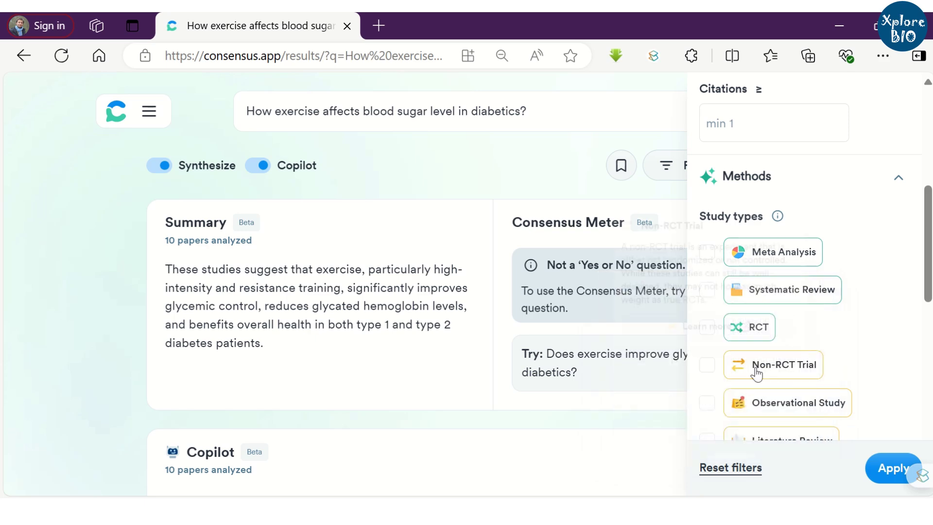
pyautogui.click(707, 327)
pyautogui.click(886, 470)
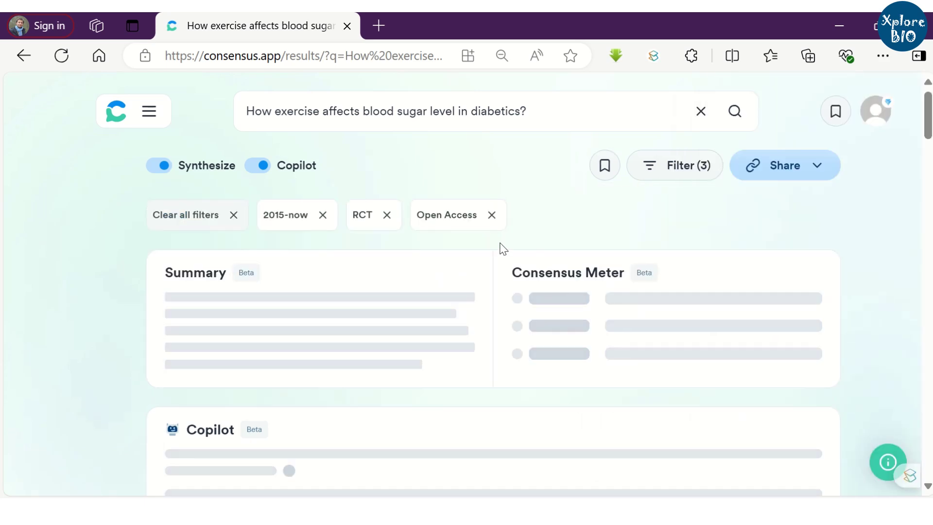
# Step: Scroll through the Summary, Copilot insights and paper results for the blood sugar question
pyautogui.moveTo(638, 278)
pyautogui.scroll(-4, 637, 278)
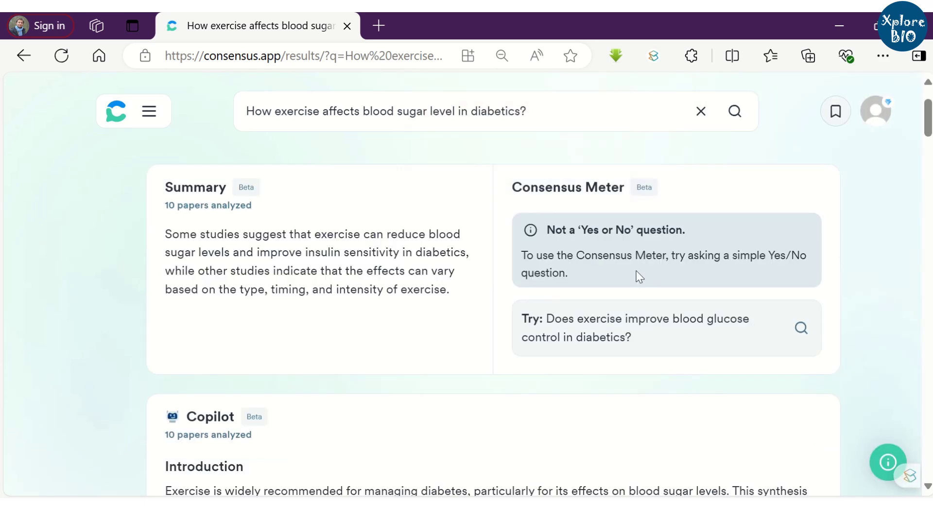
pyautogui.scroll(-15, 647, 278)
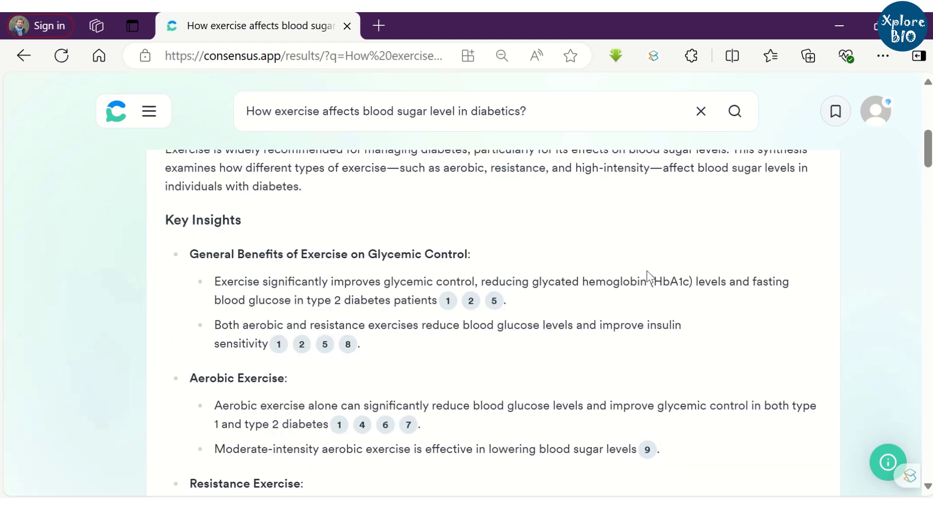
pyautogui.scroll(-10, 649, 278)
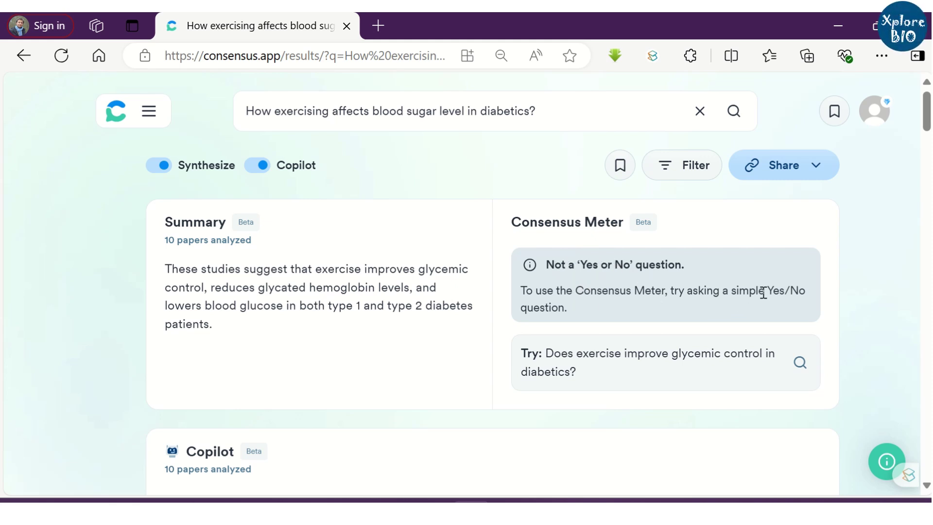
# Step: Run the suggested question 'Does exercise improve glycemic control in diabetics?'
pyautogui.click(678, 360)
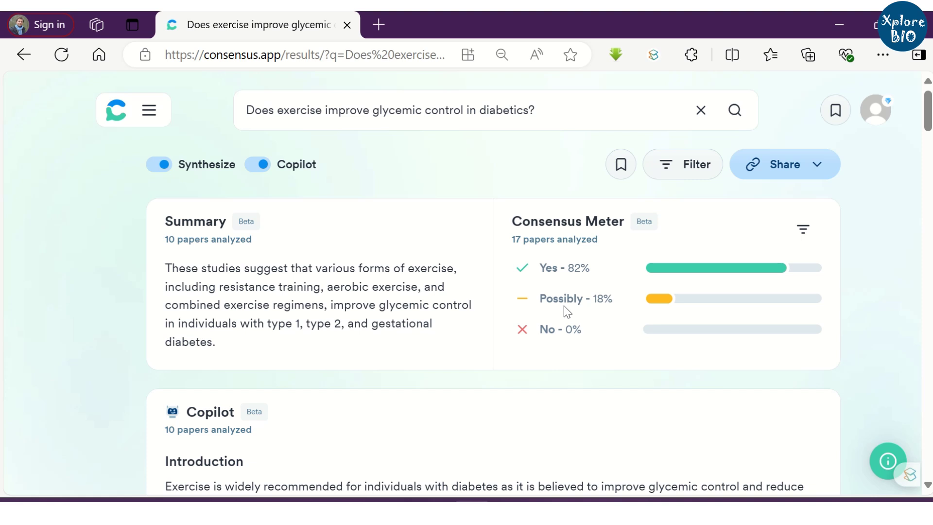
# Step: Open the filters and tick RCT under Methods
pyautogui.click(694, 170)
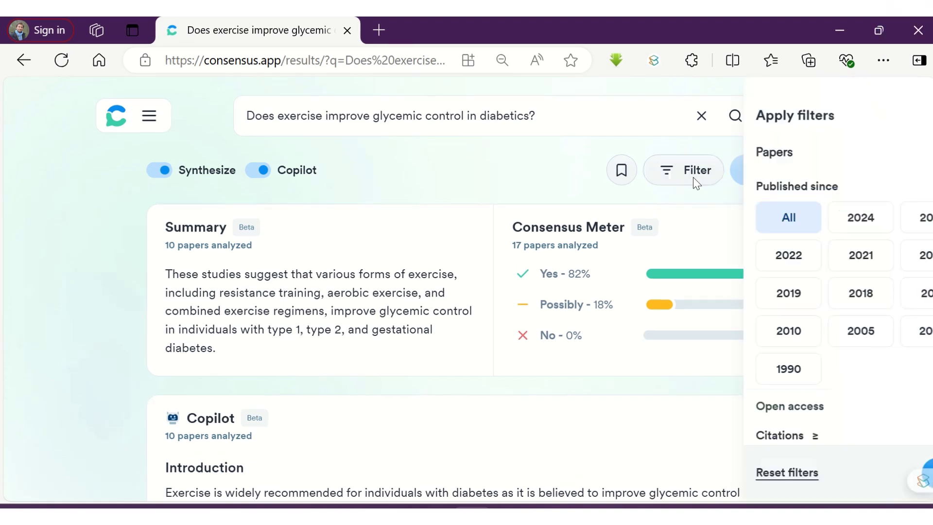
pyautogui.scroll(-3, 780, 246)
pyautogui.scroll(-2, 781, 249)
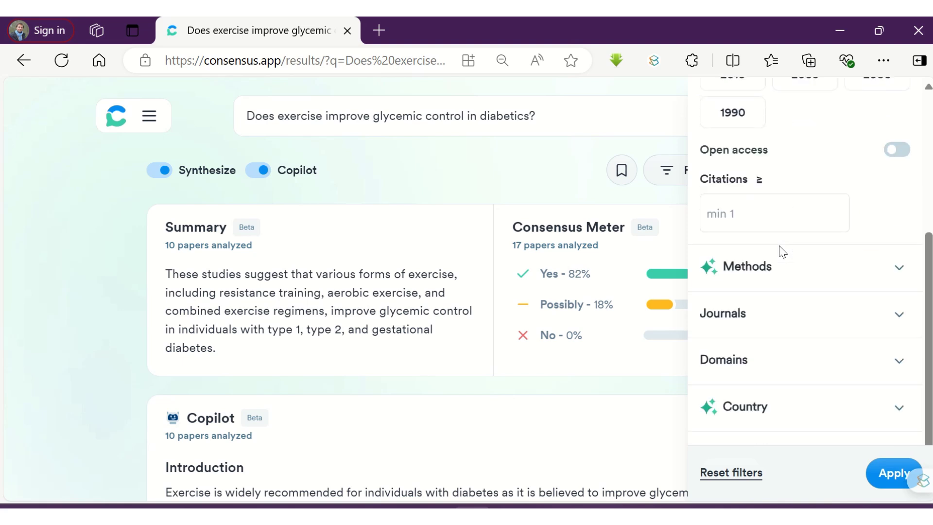
pyautogui.click(891, 267)
pyautogui.scroll(-2, 826, 330)
pyautogui.click(707, 332)
# Step: Restrict the Country filter to India
pyautogui.scroll(-10, 861, 312)
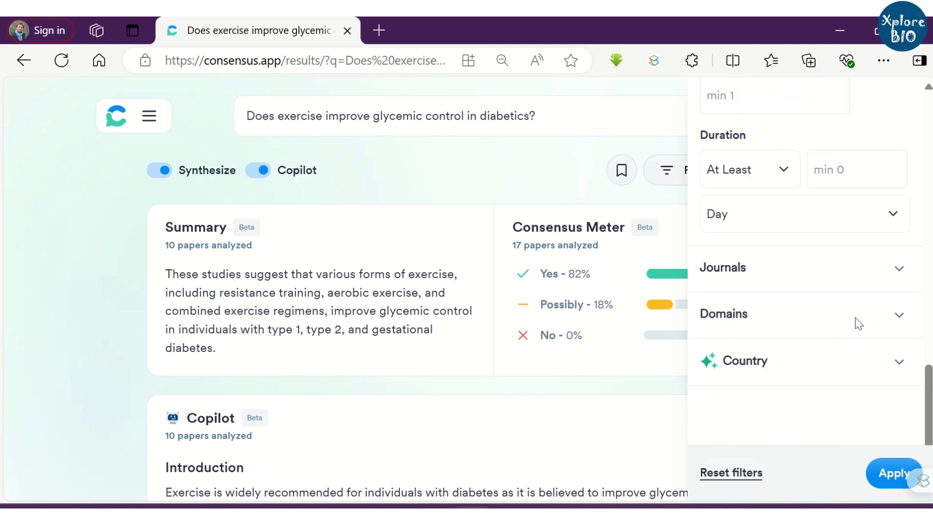
pyautogui.click(896, 363)
pyautogui.scroll(-5, 880, 372)
pyautogui.scroll(-20, 883, 377)
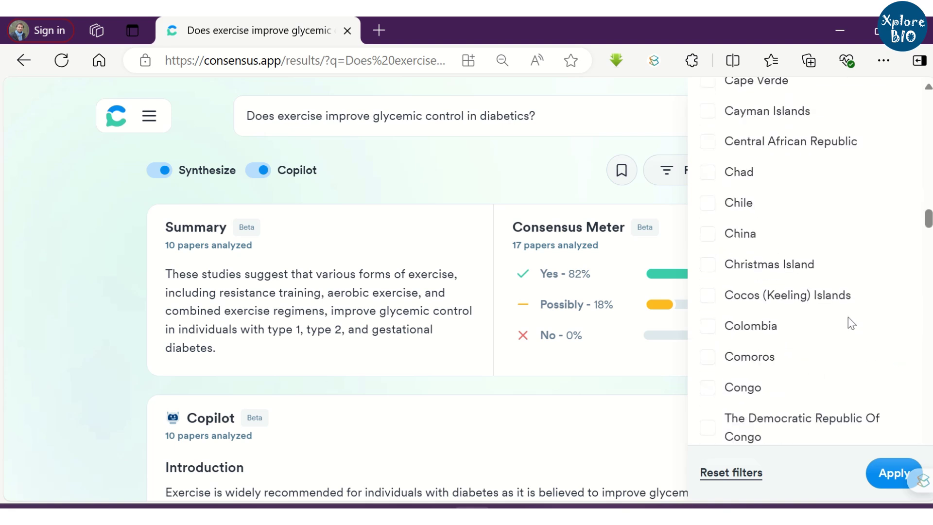
pyautogui.scroll(-15, 838, 309)
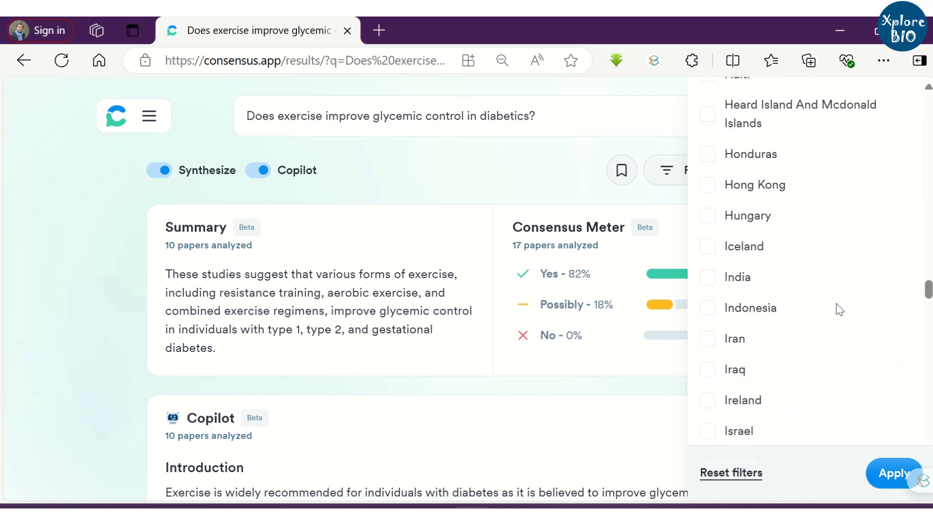
pyautogui.click(715, 281)
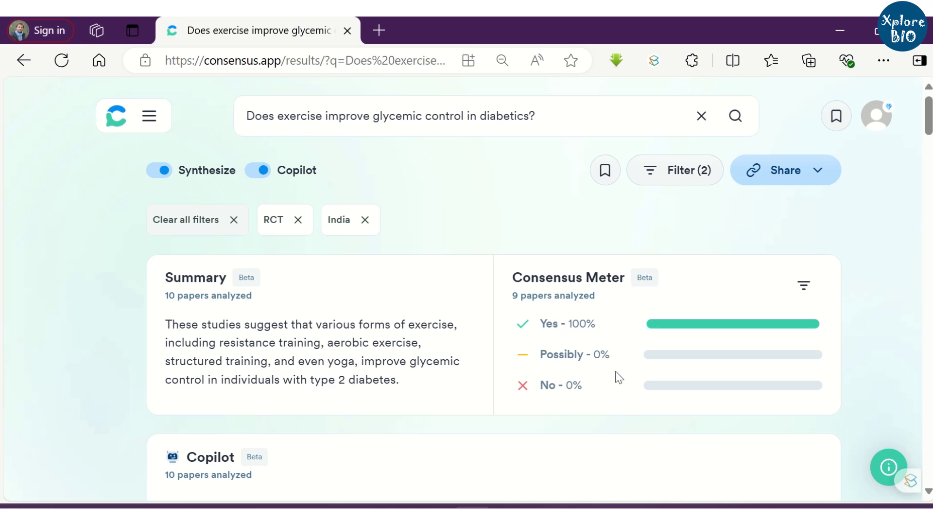
# Step: Follow Copilot citation 1 to result 1, check its Yes prediction, and return to the unfiltered results
pyautogui.scroll(-2, 619, 377)
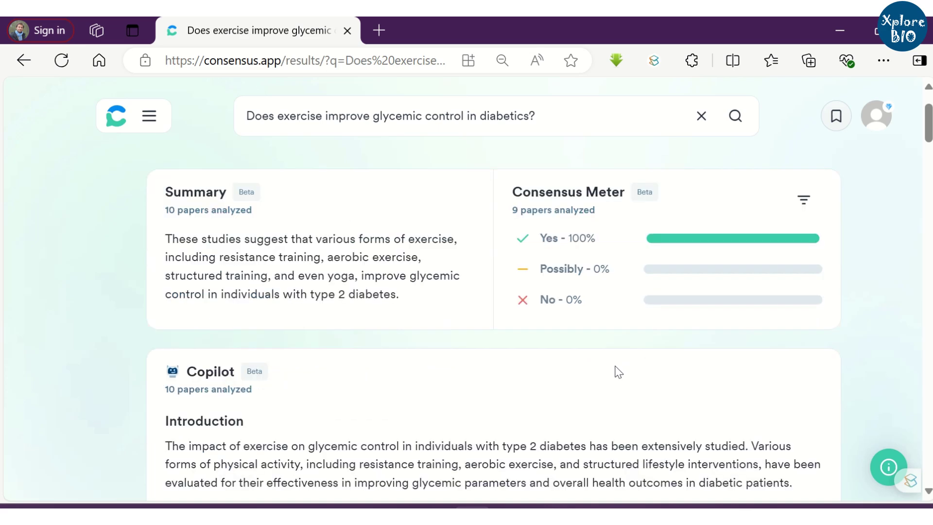
pyautogui.scroll(-2, 618, 371)
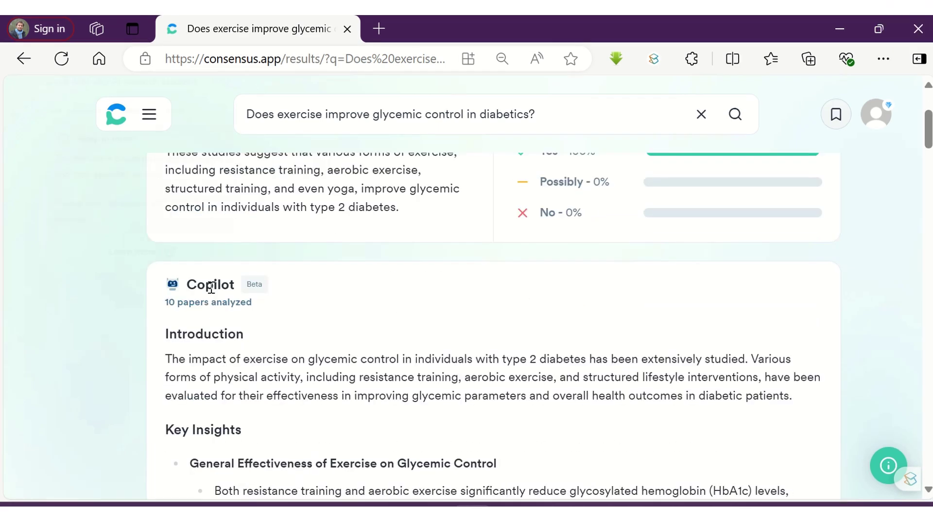
pyautogui.scroll(-6, 427, 321)
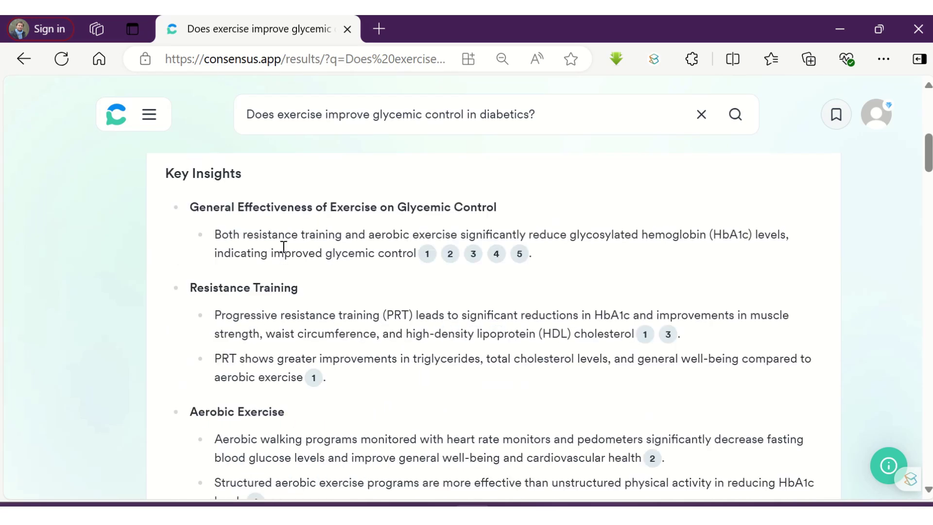
pyautogui.scroll(-2, 510, 258)
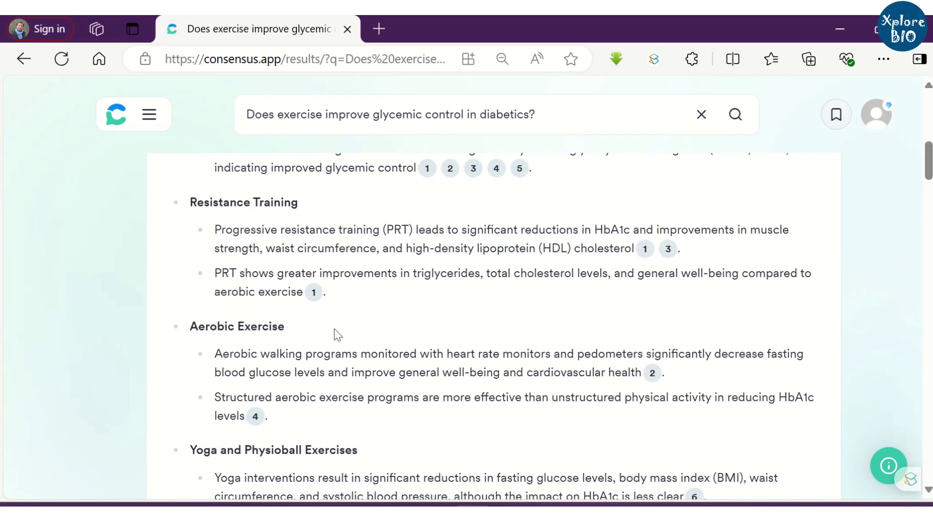
pyautogui.click(314, 292)
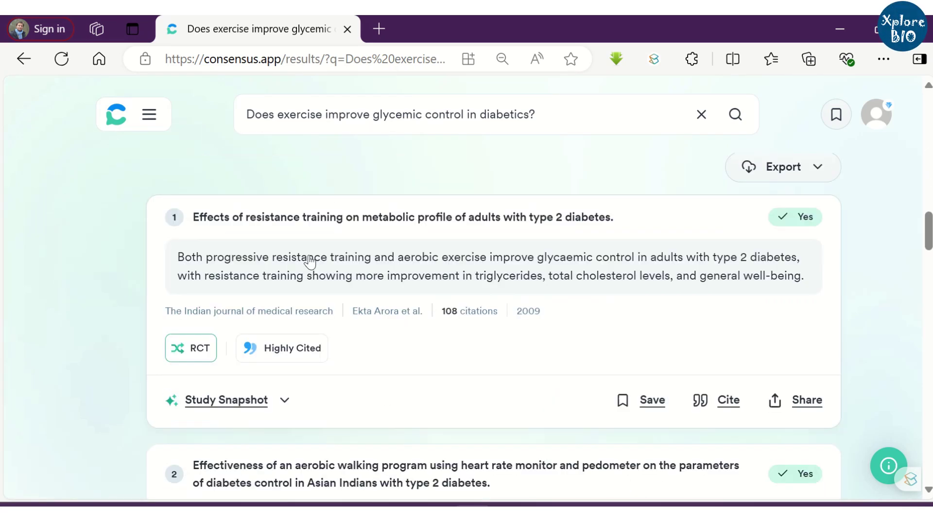
pyautogui.moveTo(812, 229)
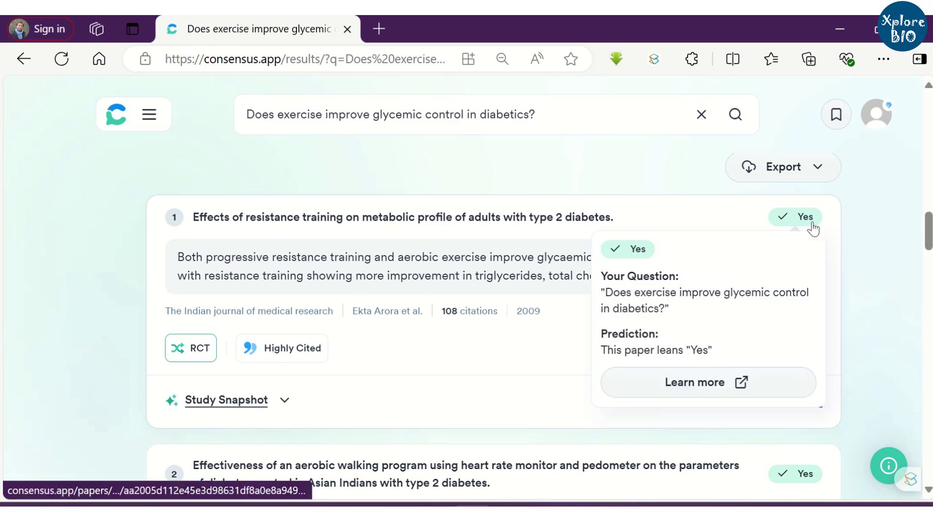
pyautogui.scroll(-5, 821, 248)
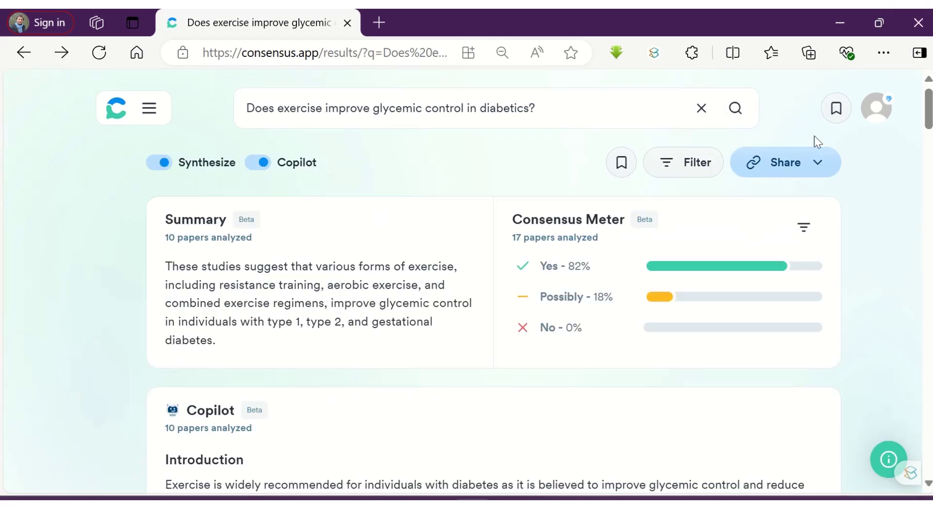
# Step: Save the current glycemic-control search to the My favorites list
pyautogui.click(620, 163)
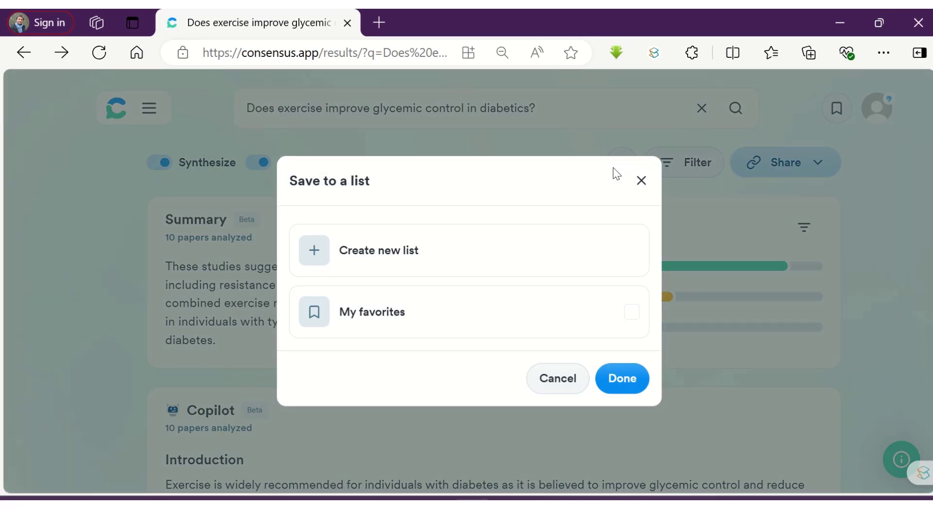
pyautogui.click(632, 312)
pyautogui.click(617, 380)
# Step: Save results 1 and 2 to My favorites as well
pyautogui.scroll(-20, 464, 313)
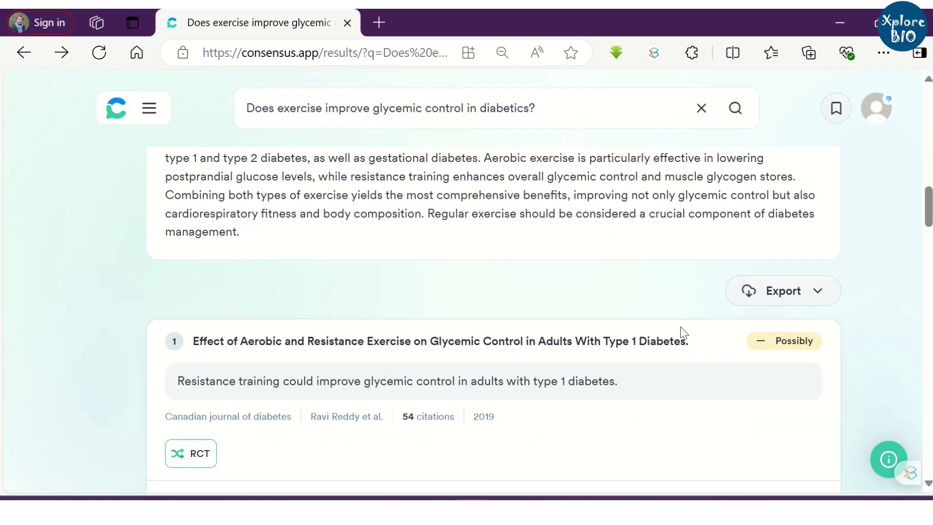
pyautogui.scroll(-5, 680, 328)
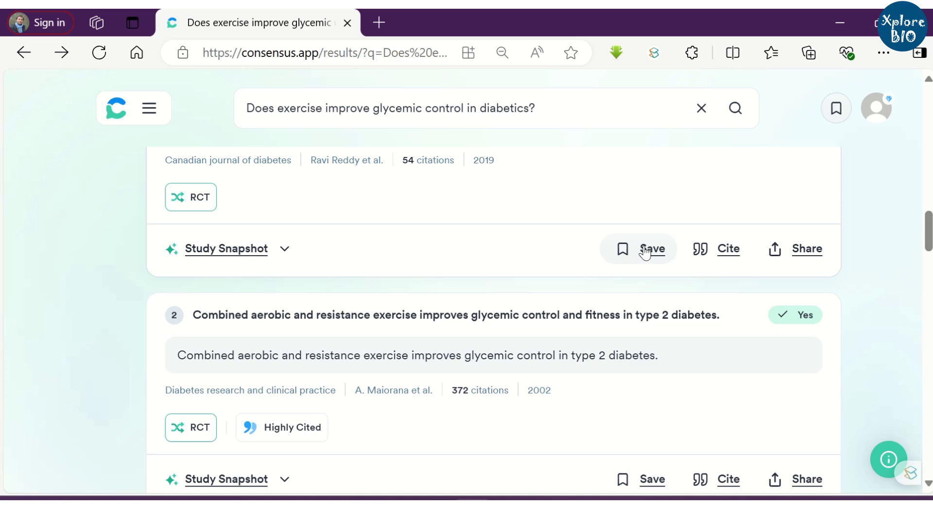
pyautogui.click(645, 251)
pyautogui.click(361, 317)
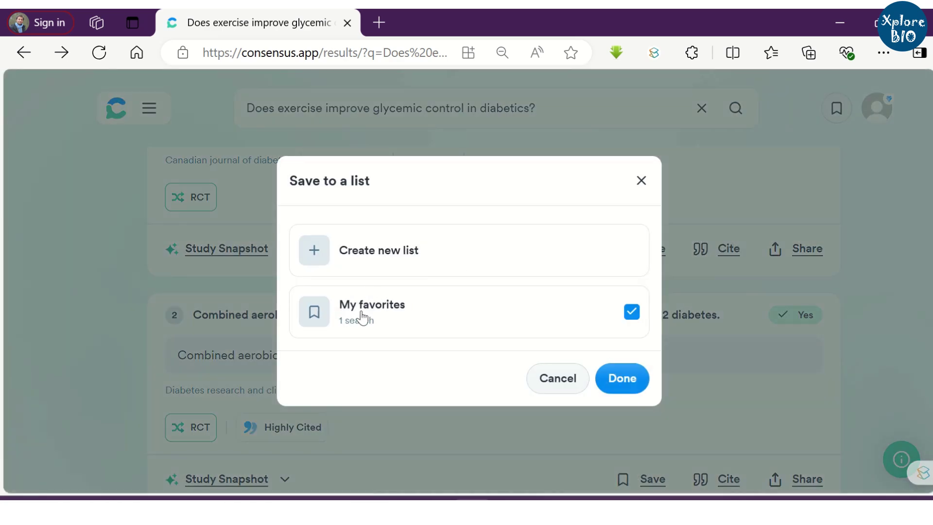
pyautogui.click(601, 373)
pyautogui.scroll(-3, 651, 350)
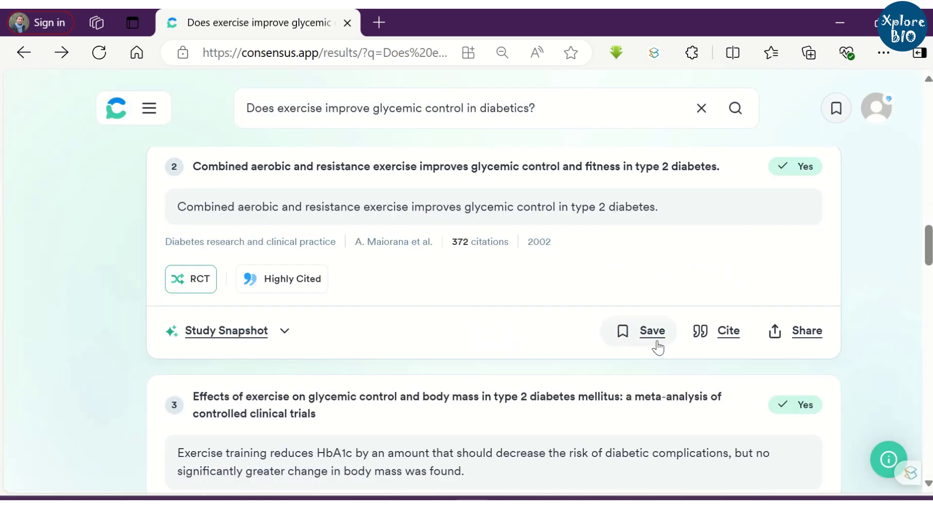
pyautogui.click(656, 342)
pyautogui.click(591, 319)
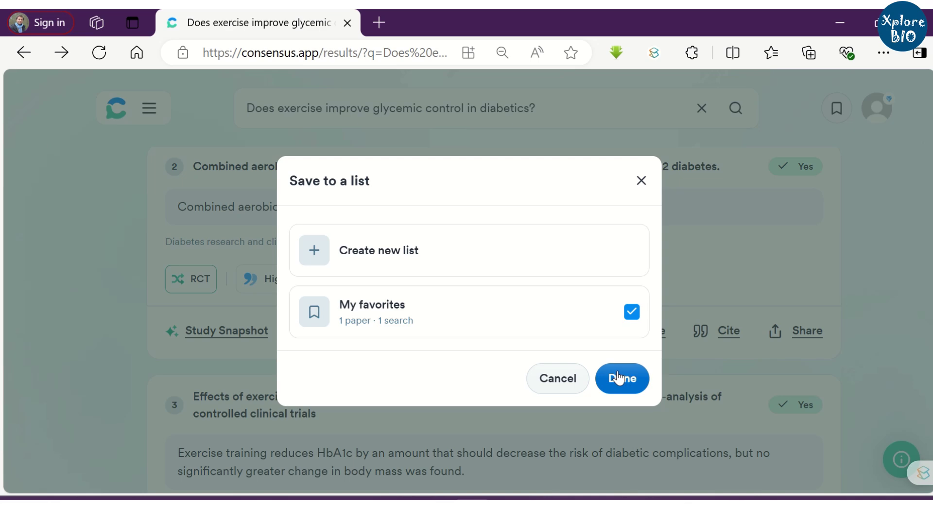
pyautogui.click(619, 377)
# Step: Review the papers and searches saved in My favorites, then reopen the glycemic-control search
pyautogui.scroll(3, 161, 204)
pyautogui.click(149, 108)
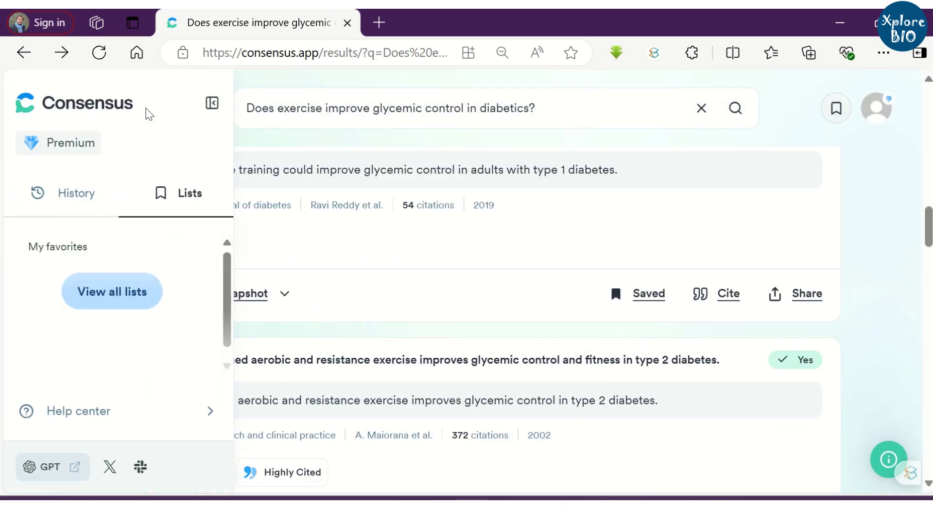
pyautogui.click(129, 294)
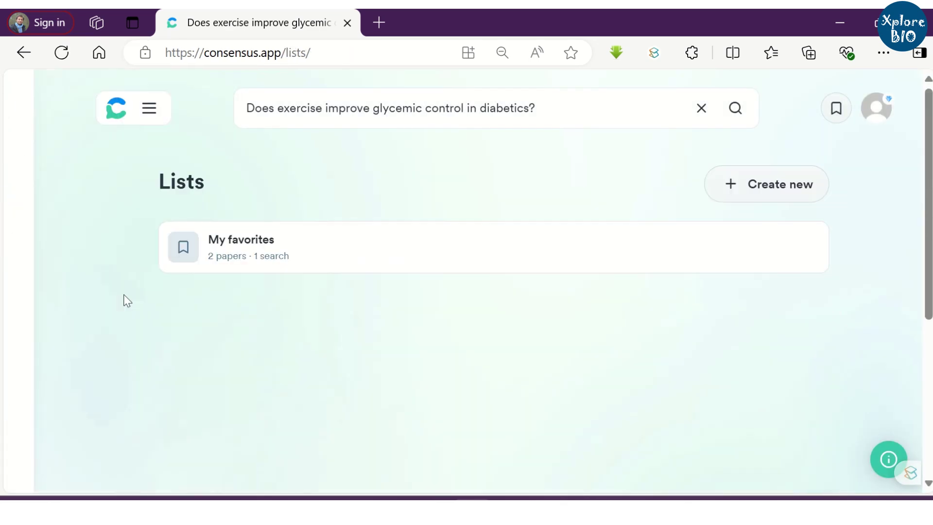
pyautogui.click(240, 258)
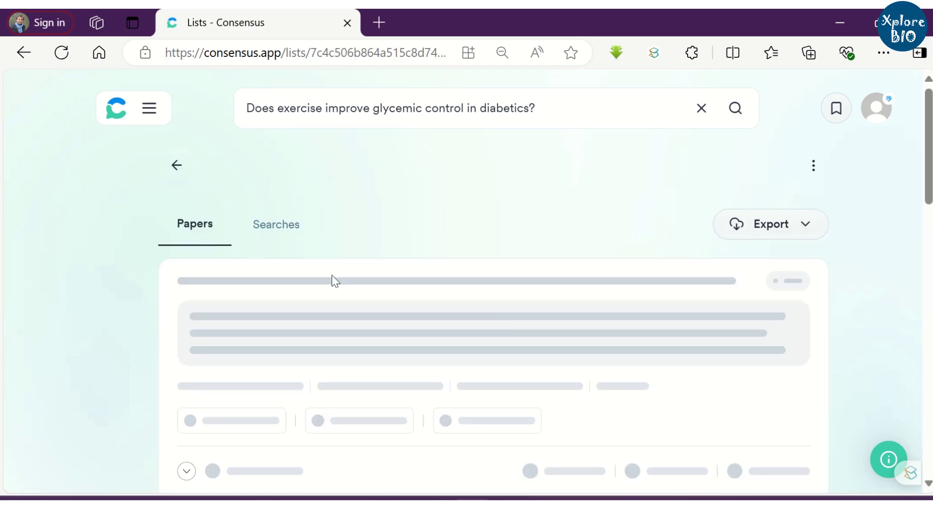
pyautogui.scroll(-9, 334, 204)
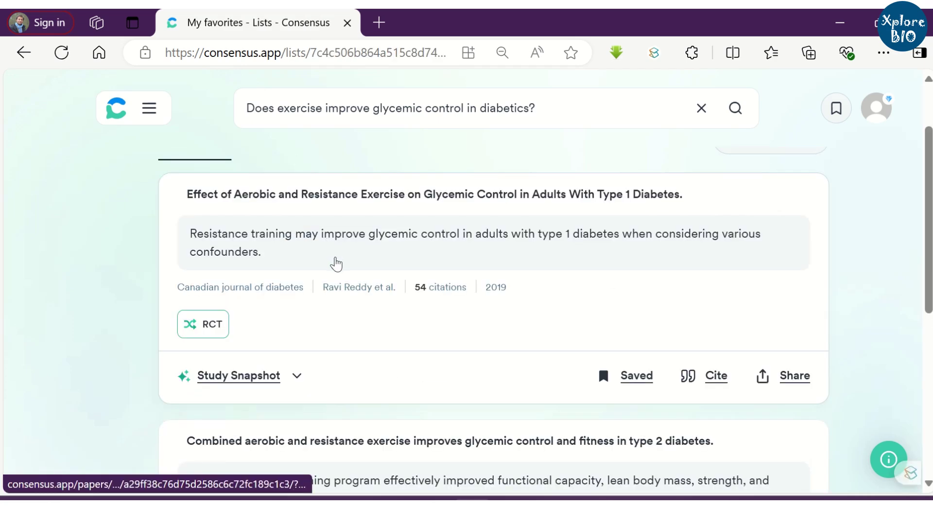
pyautogui.scroll(10, 324, 382)
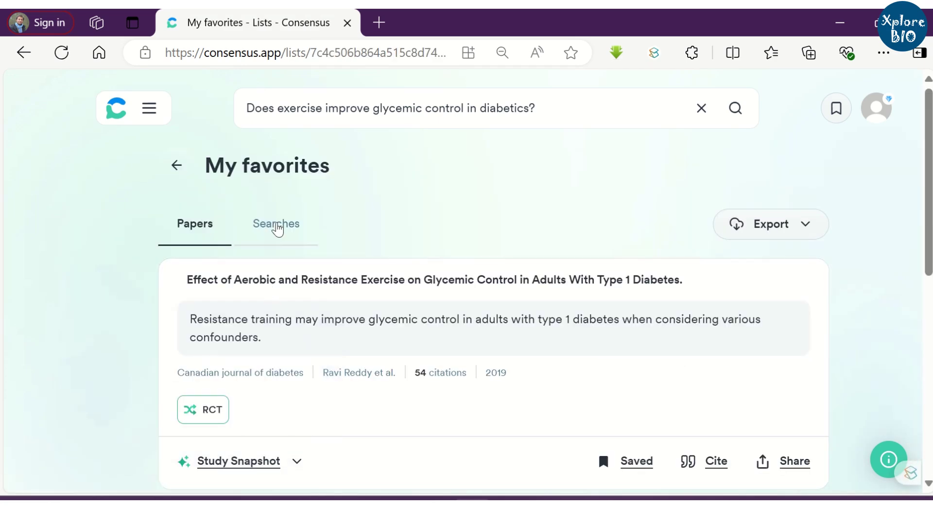
pyautogui.click(276, 224)
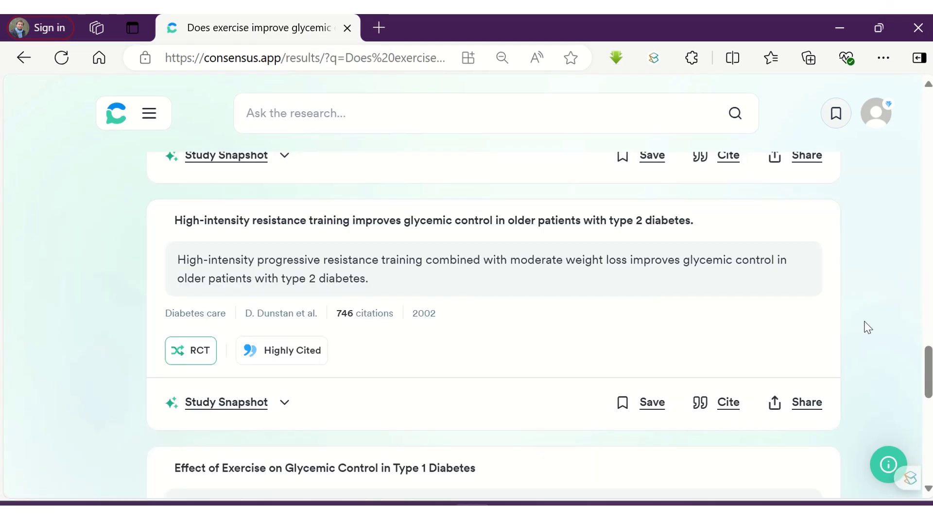
pyautogui.scroll(-10, 868, 328)
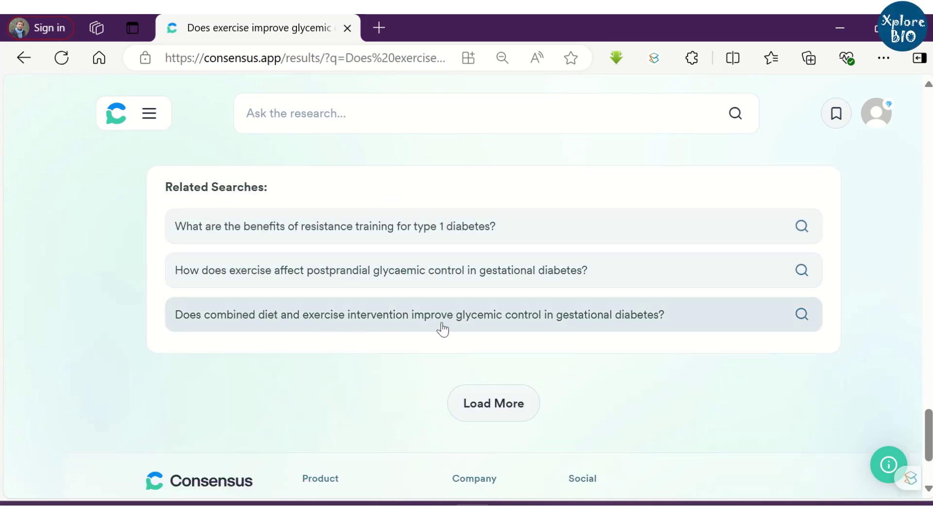
# Step: Search the related question on combined diet and exercise for glycemic control in gestational diabetes
pyautogui.click(659, 317)
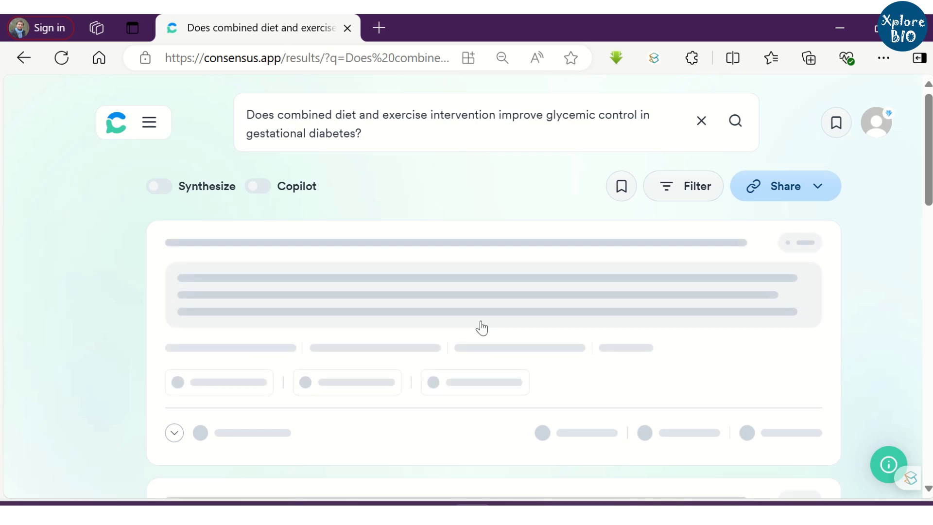
# Step: Run the pasted research-paper outline query on exercise and blood glucose with Copilot on
pyautogui.hotkey('alt', 'Left')
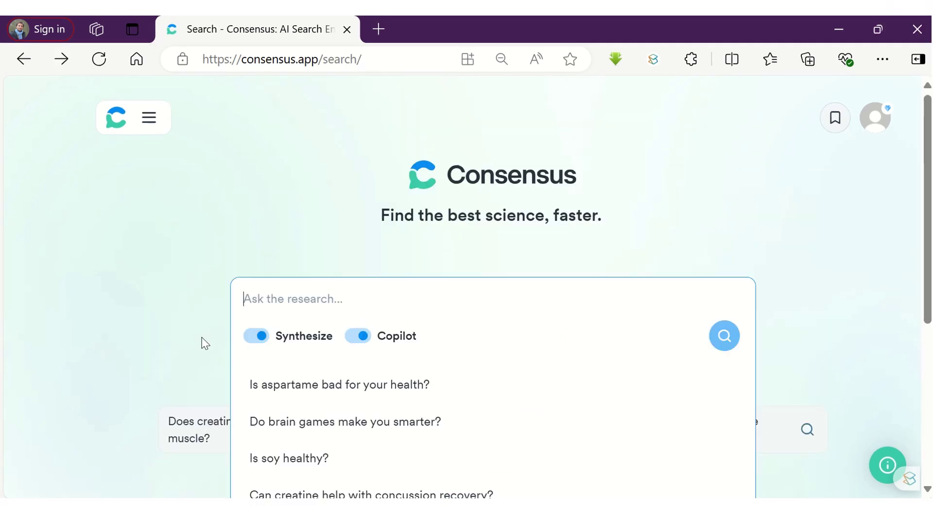
pyautogui.write('Draft and outline for a research paper on effect of exercising on blood glucose.')
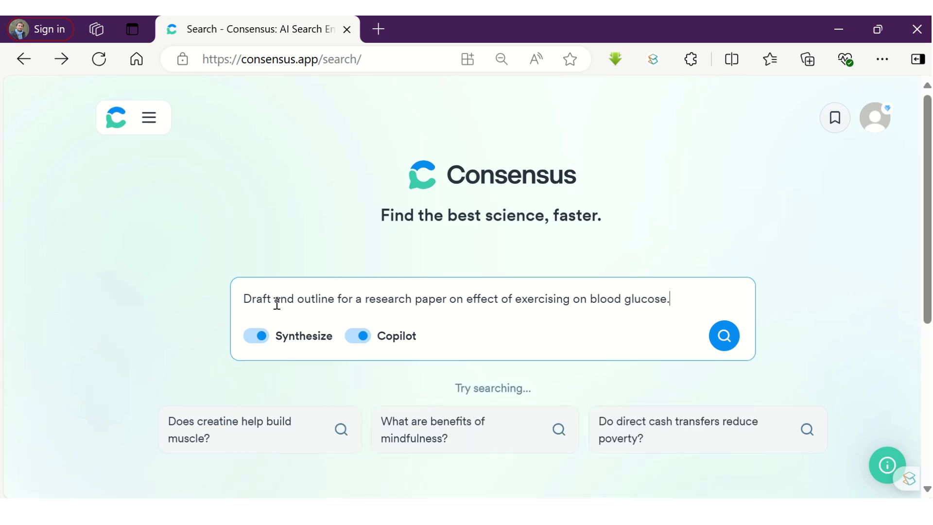
pyautogui.click(726, 341)
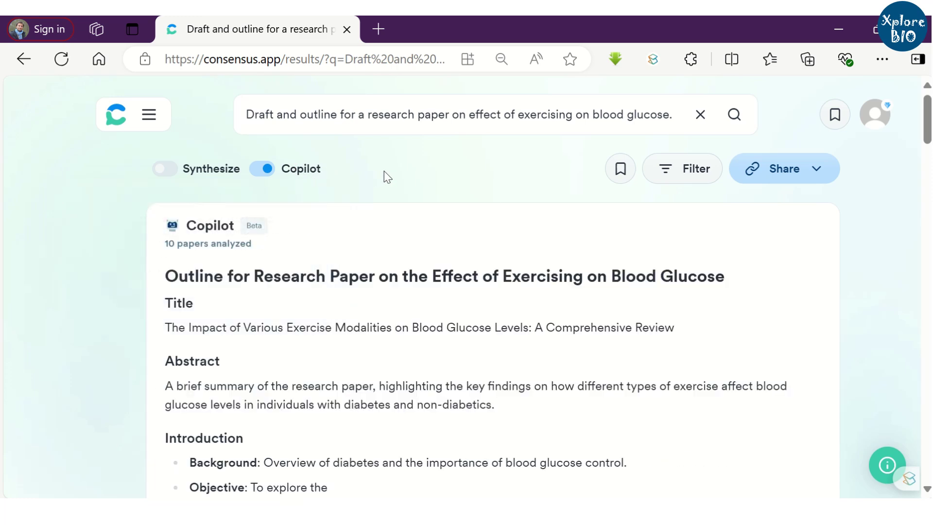
# Step: Read through the generated outline from Abstract to Conclusion and its references
pyautogui.scroll(-2, 368, 178)
pyautogui.scroll(-2, 346, 217)
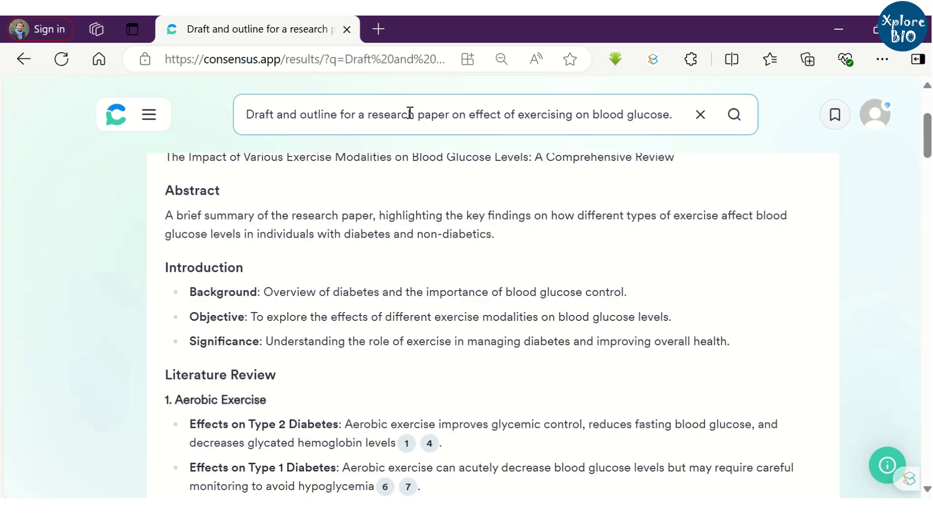
pyautogui.scroll(-5, 430, 209)
pyautogui.scroll(7, 462, 207)
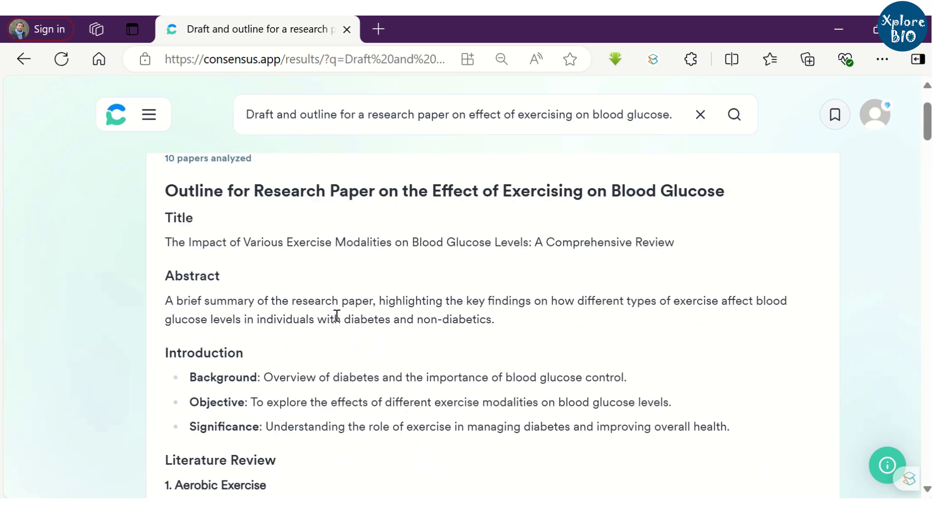
pyautogui.scroll(-5, 336, 316)
pyautogui.scroll(-10, 337, 311)
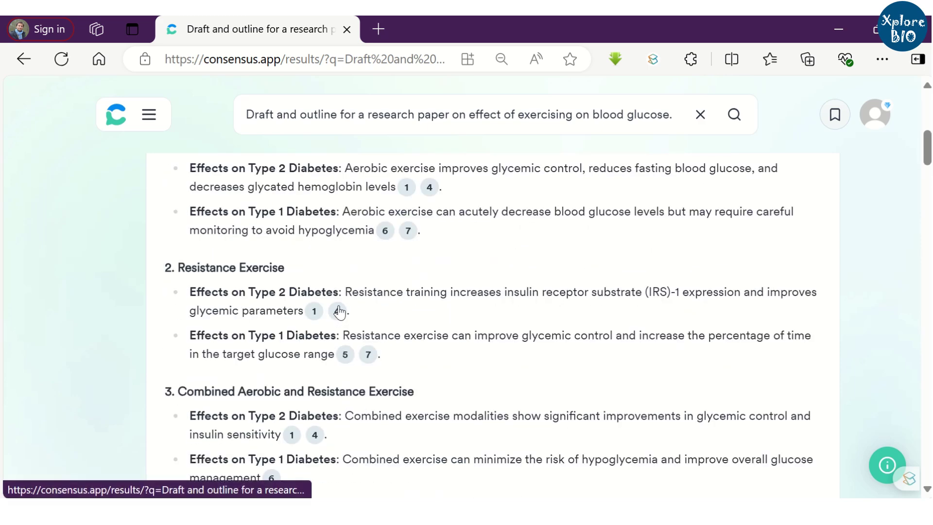
pyautogui.scroll(3, 216, 298)
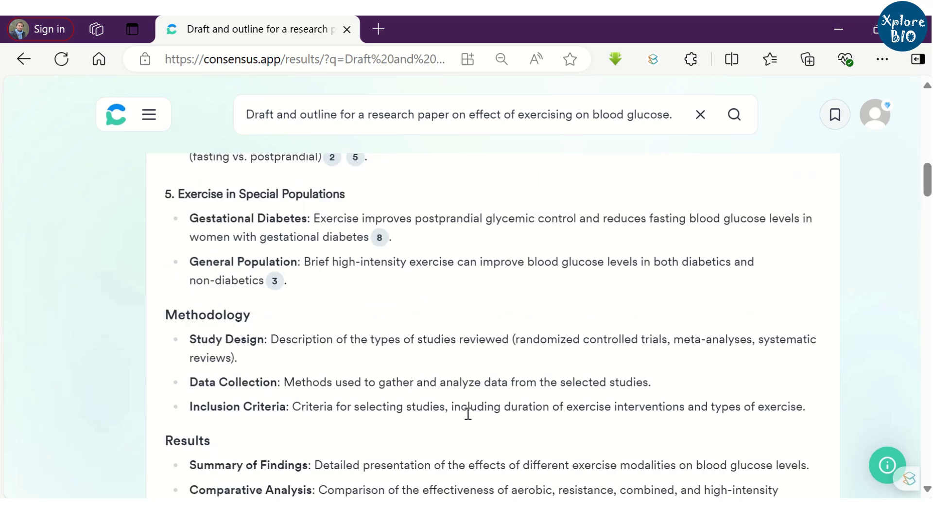
pyautogui.scroll(-7, 484, 399)
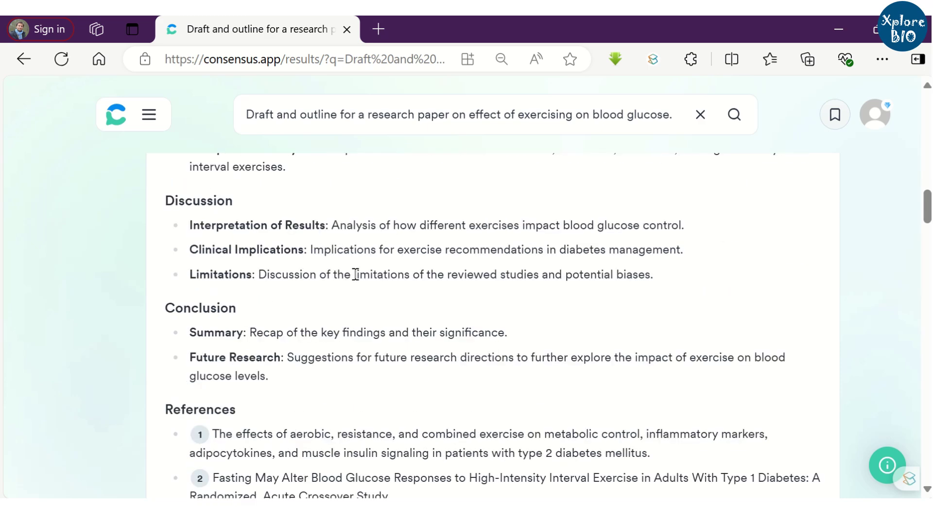
pyautogui.scroll(-2, 364, 282)
pyautogui.scroll(-2, 374, 288)
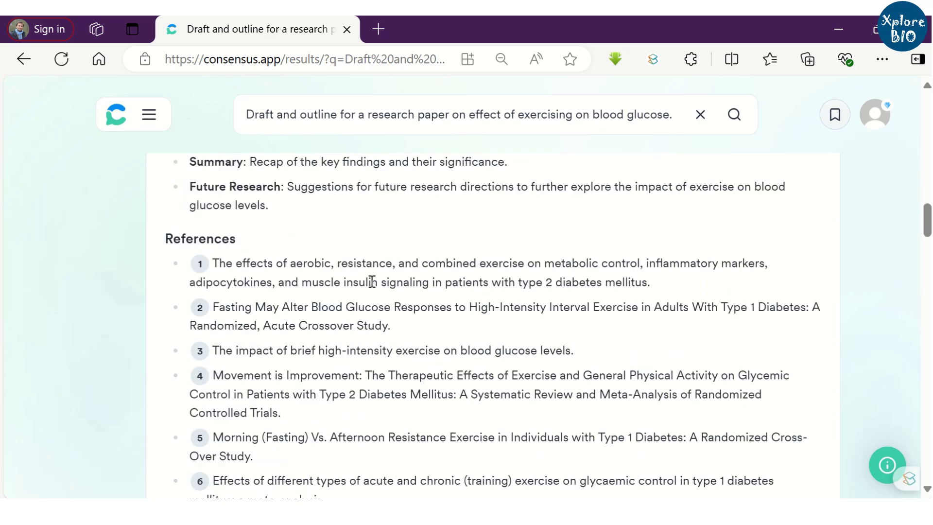
pyautogui.scroll(-2, 296, 272)
pyautogui.scroll(20, 296, 279)
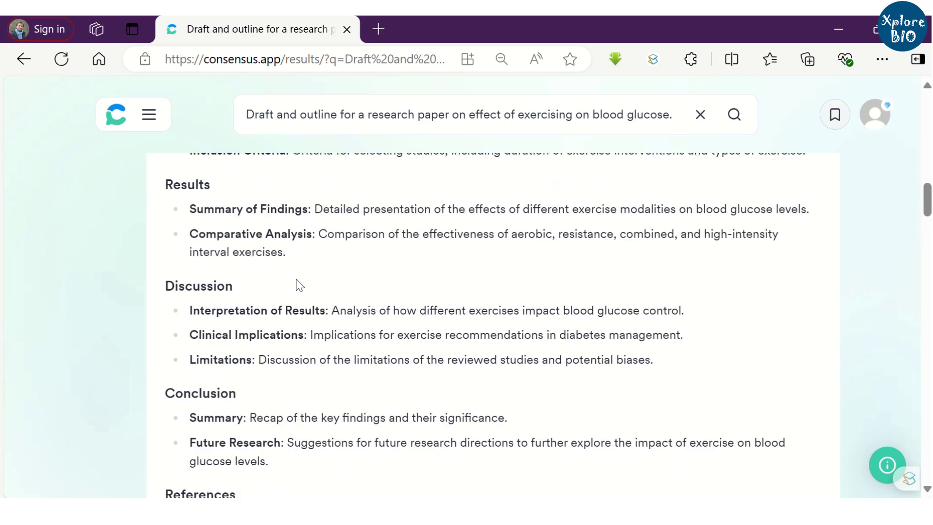
pyautogui.scroll(8, 291, 278)
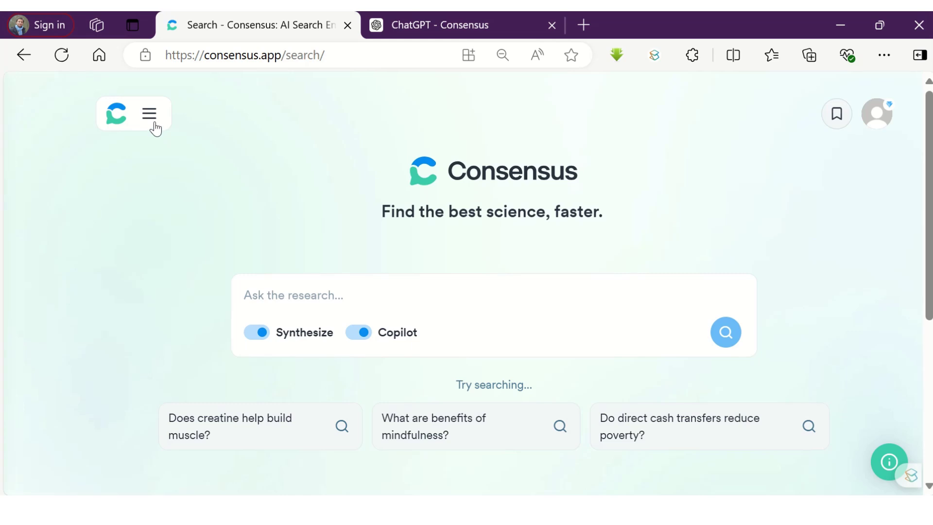
# Step: Open the Consensus GPT in ChatGPT and send 'write a blog on health benefits of beetroot'
pyautogui.click(154, 126)
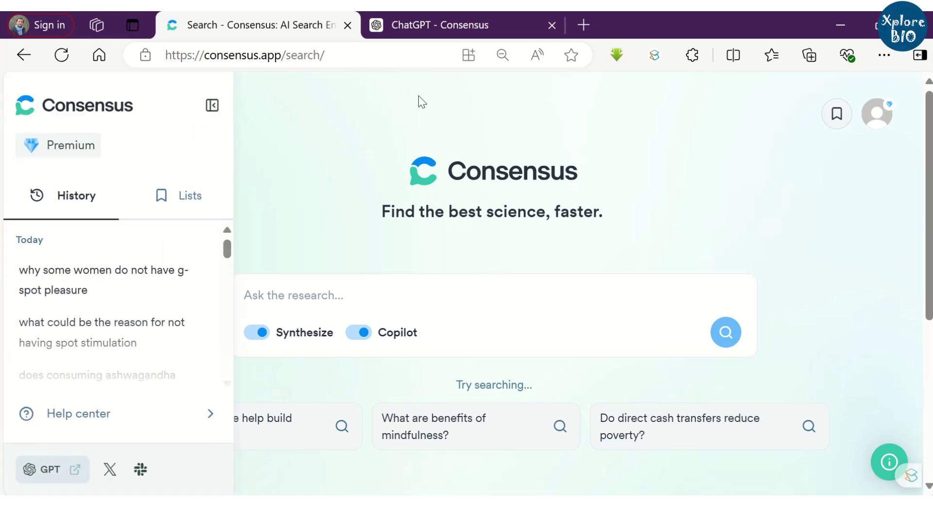
pyautogui.click(432, 24)
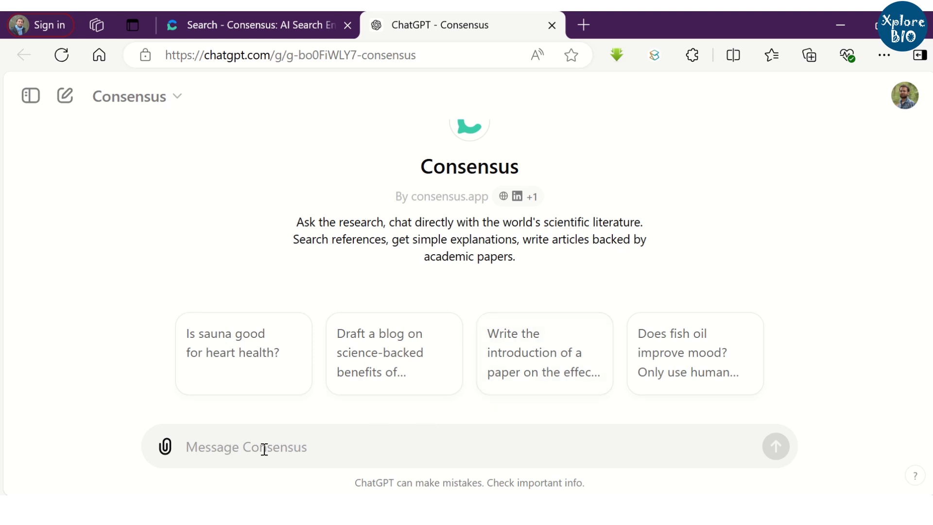
pyautogui.write('write')
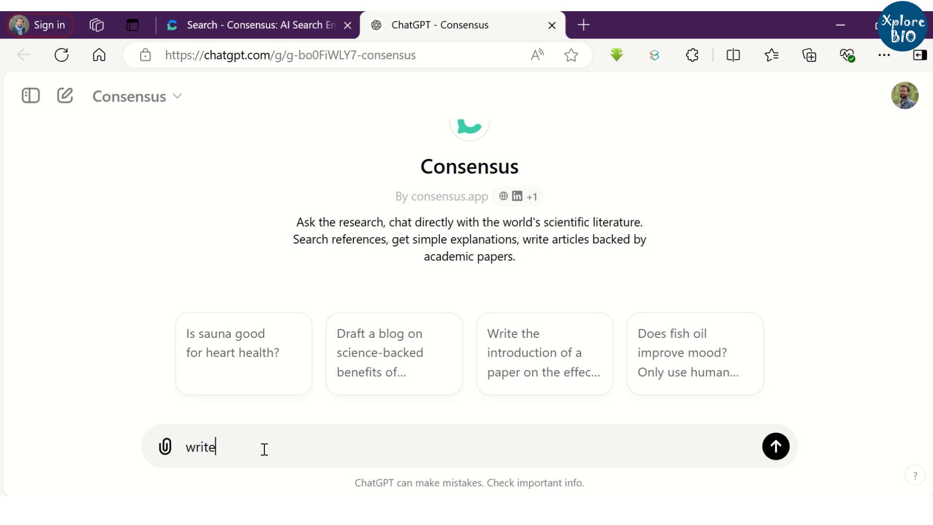
pyautogui.write(' a blog on health benef')
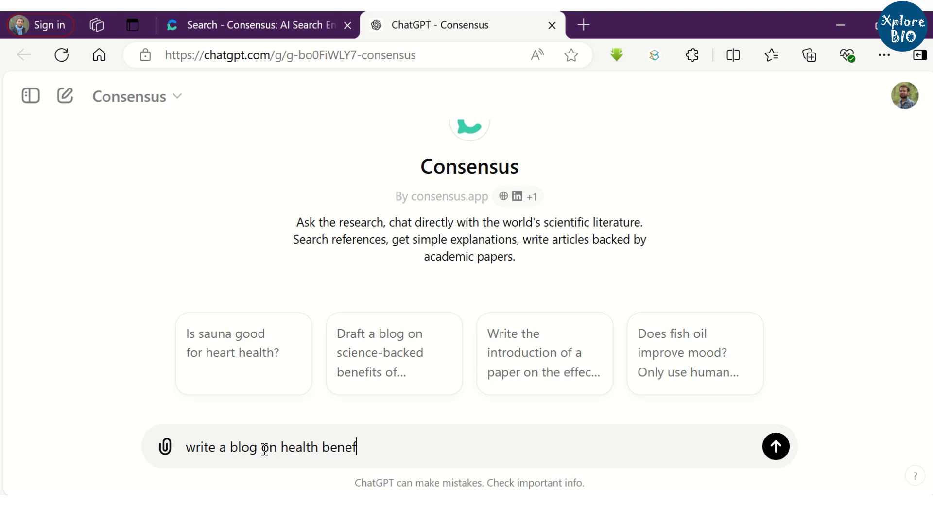
pyautogui.write('its of beetroot')
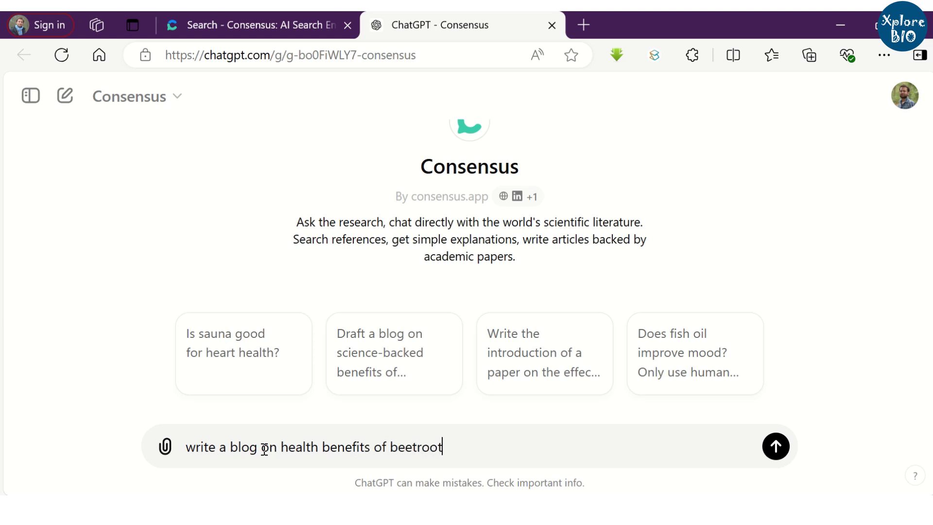
pyautogui.press('Return')
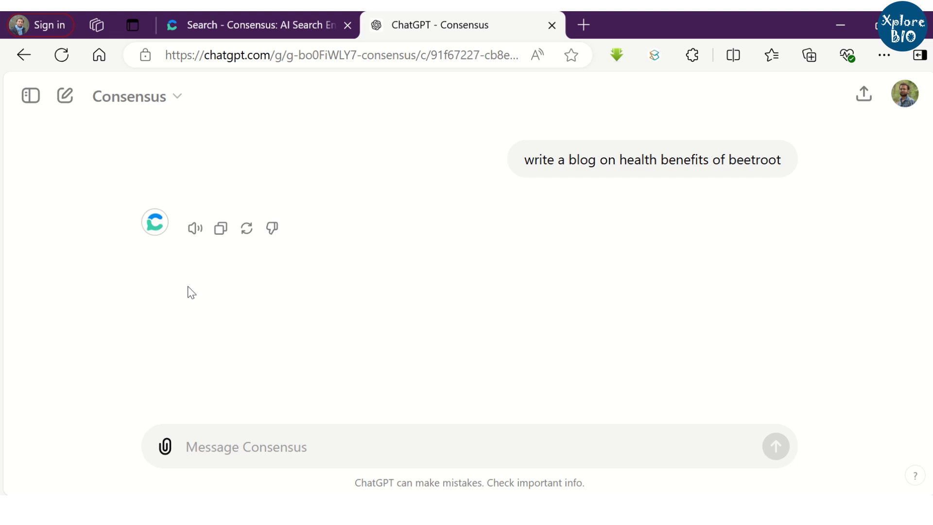
# Step: Allow the Consensus action, read the beetroot blog, and open a cited paper's MDPI article
pyautogui.click(215, 254)
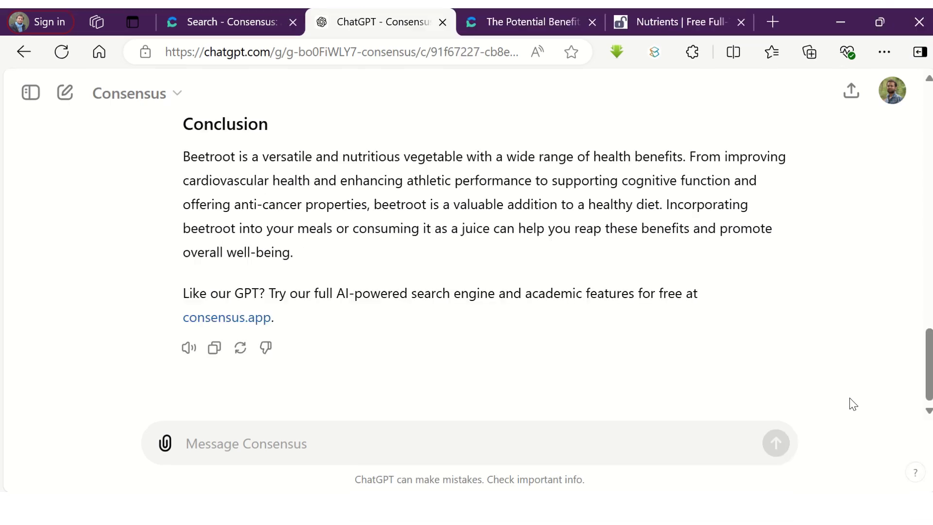
pyautogui.moveTo(929, 386); pyautogui.dragTo(929, 187)
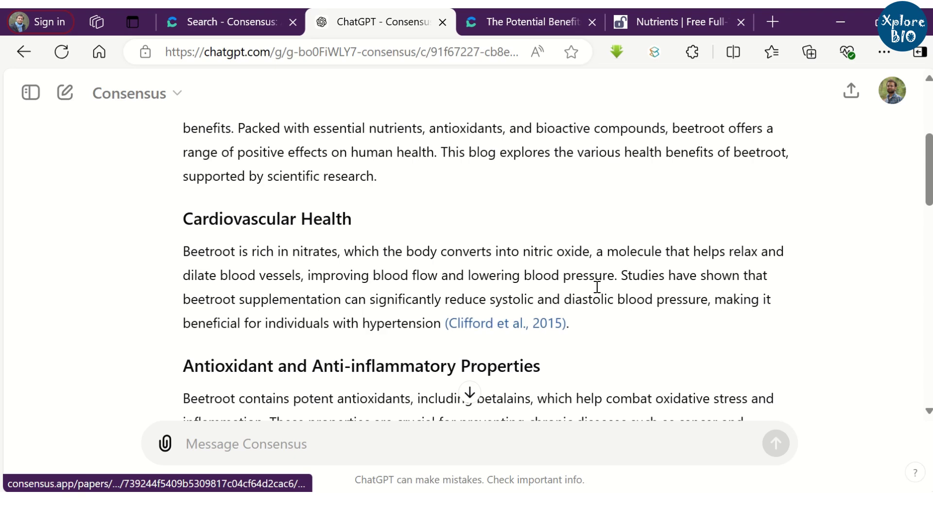
pyautogui.click(580, 31)
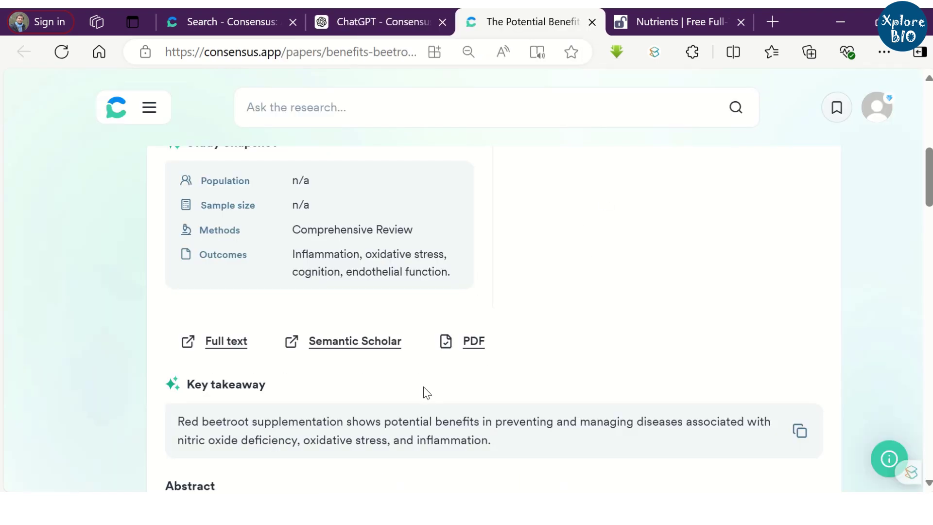
pyautogui.scroll(8, 424, 387)
pyautogui.scroll(-7, 421, 355)
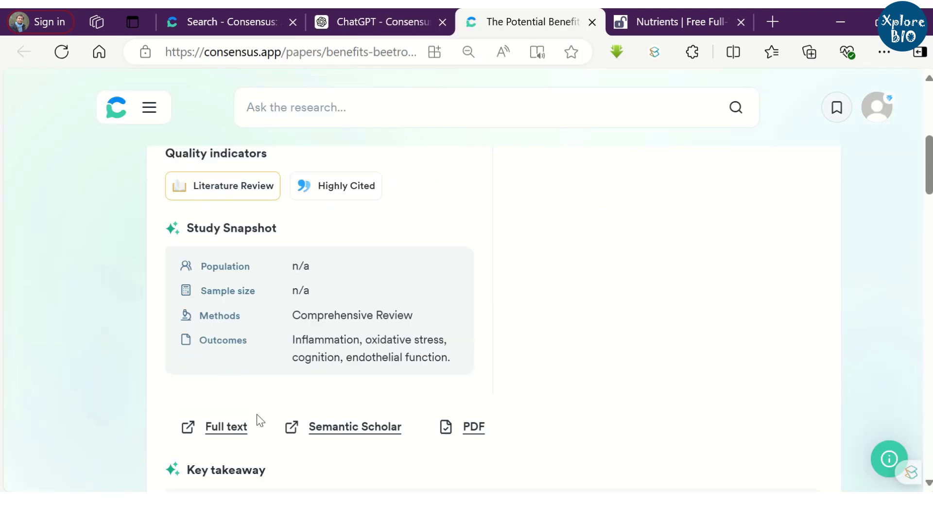
pyautogui.click(728, 30)
pyautogui.scroll(-15, 193, 265)
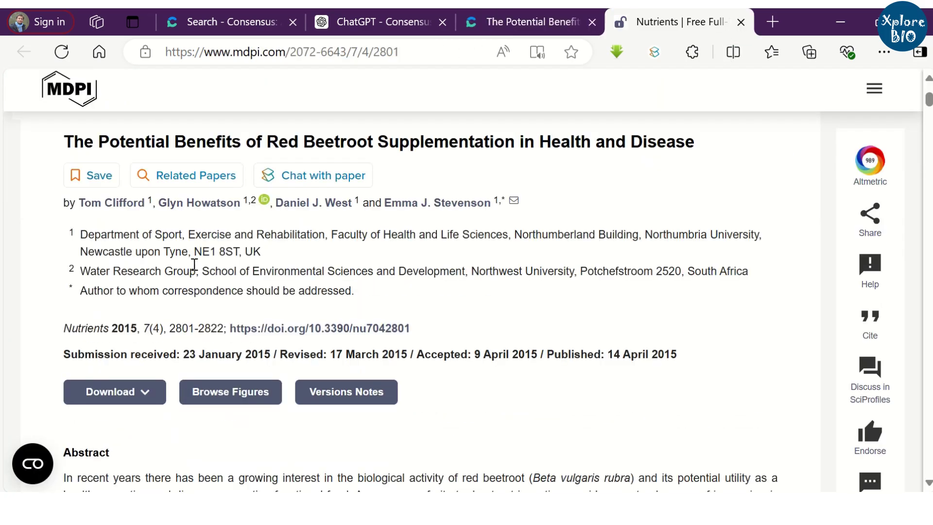
pyautogui.scroll(-10, 448, 258)
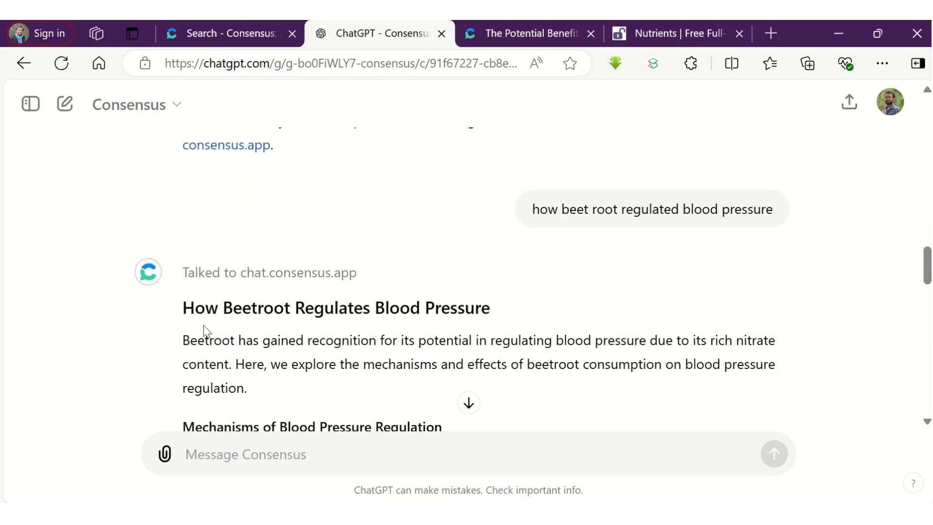
# Step: Scroll through the beetroot blood-pressure answer down to its Conclusion
pyautogui.scroll(-15, 427, 332)
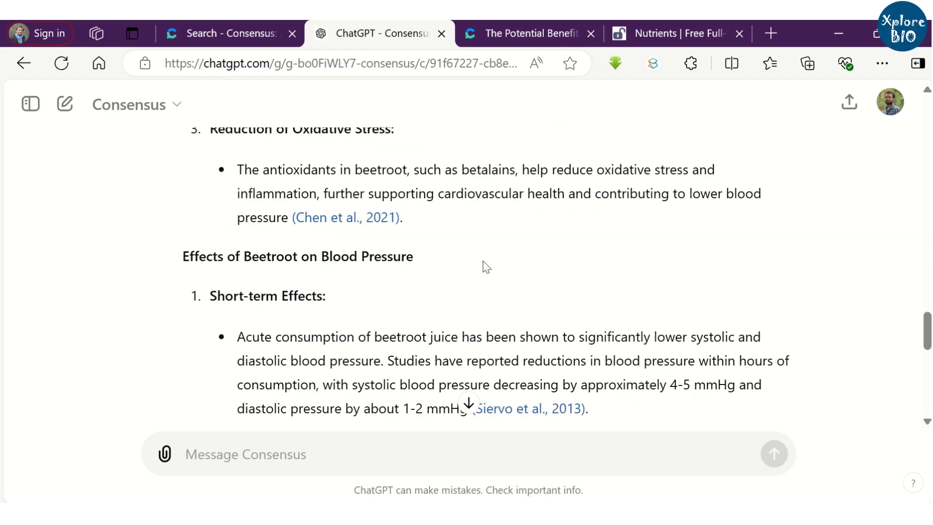
pyautogui.scroll(-10, 486, 267)
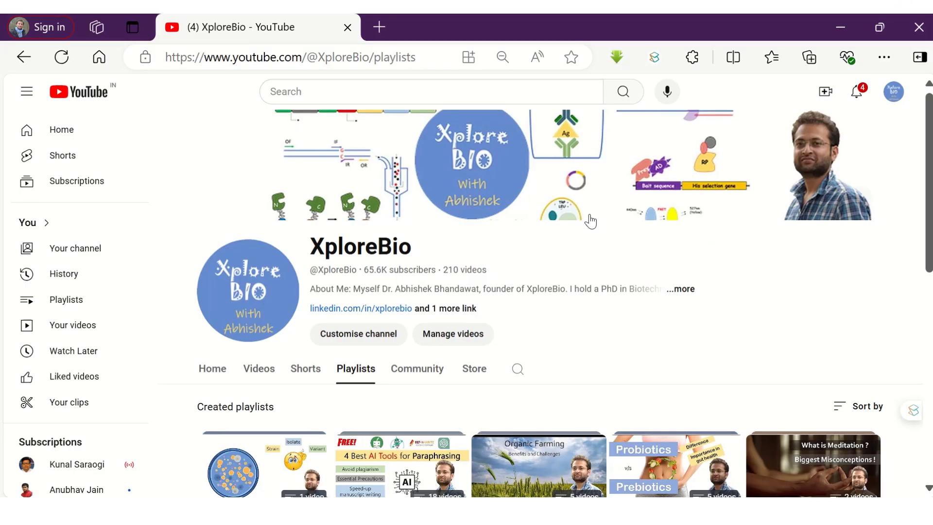
# Step: Open the full AI tools playlist and browse its 18 videos
pyautogui.scroll(-2, 635, 365)
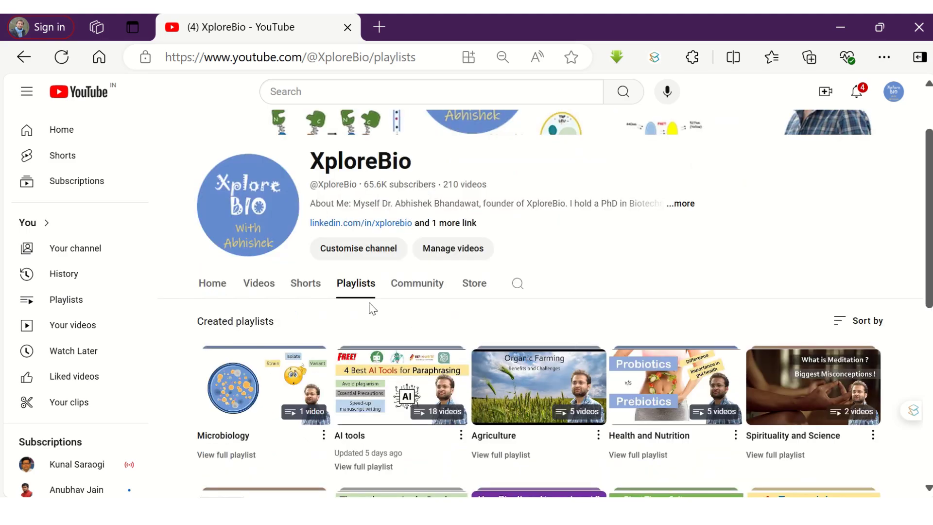
pyautogui.scroll(-5, 371, 304)
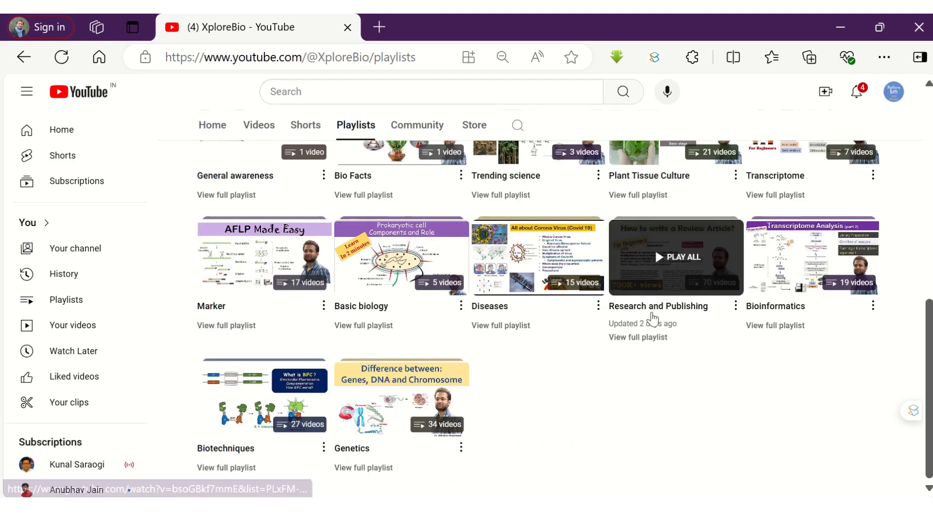
pyautogui.scroll(5, 605, 359)
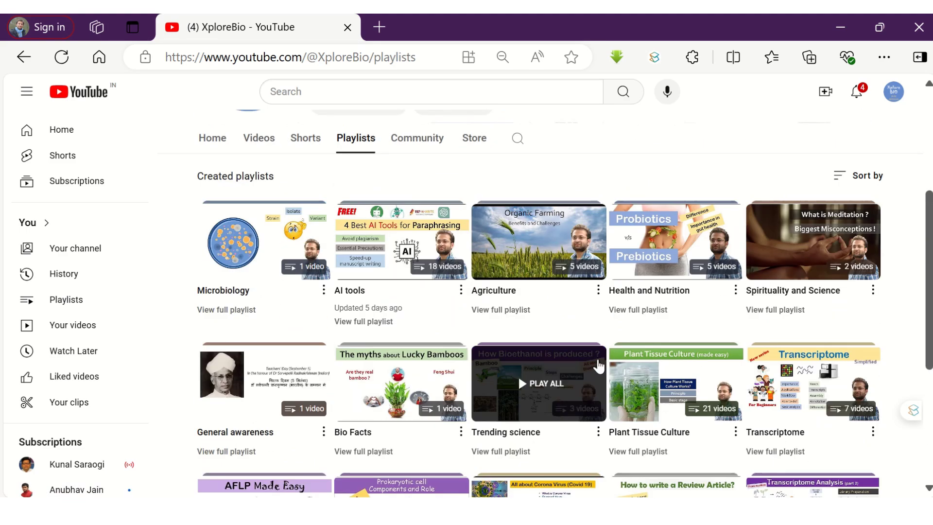
pyautogui.click(363, 322)
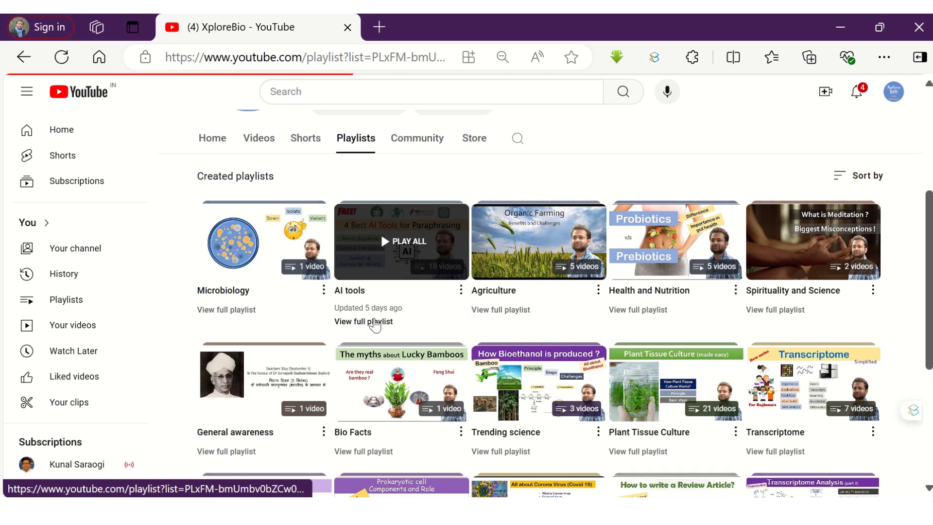
pyautogui.scroll(-2, 774, 262)
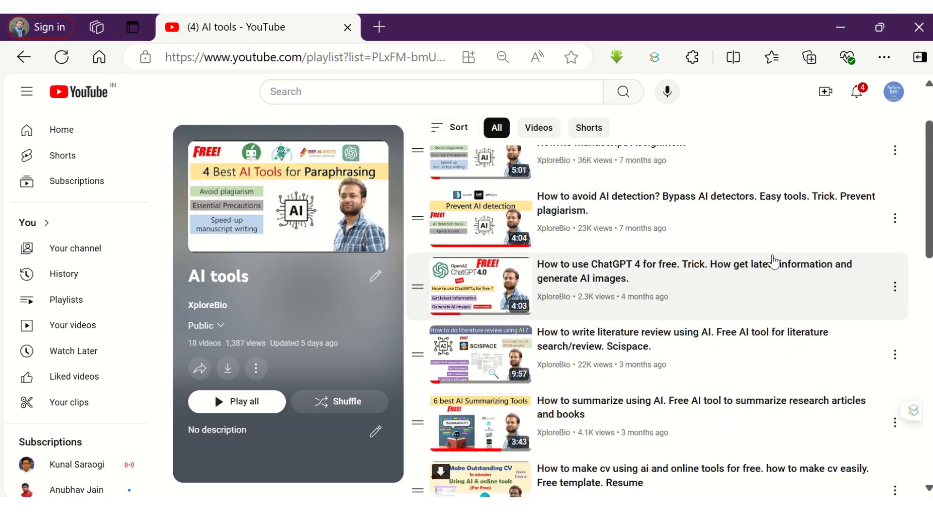
pyautogui.scroll(-7, 774, 262)
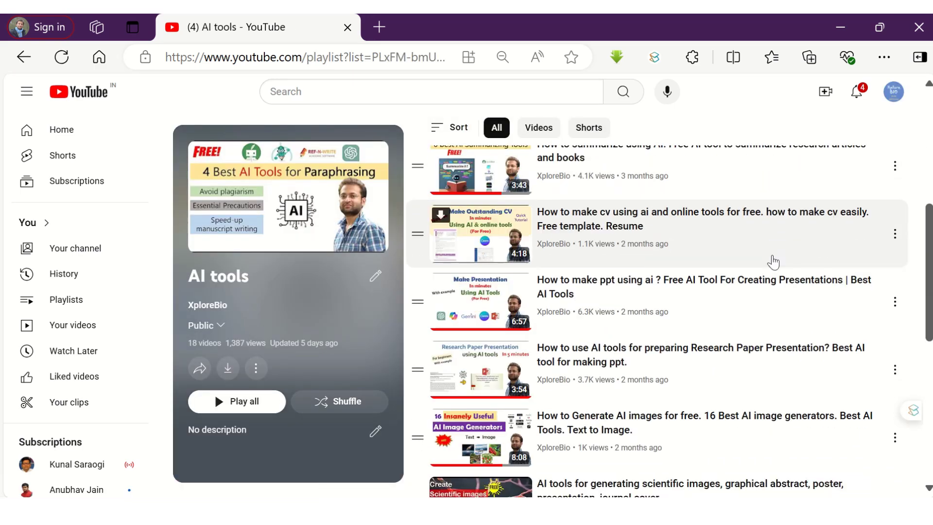
pyautogui.scroll(-5, 774, 263)
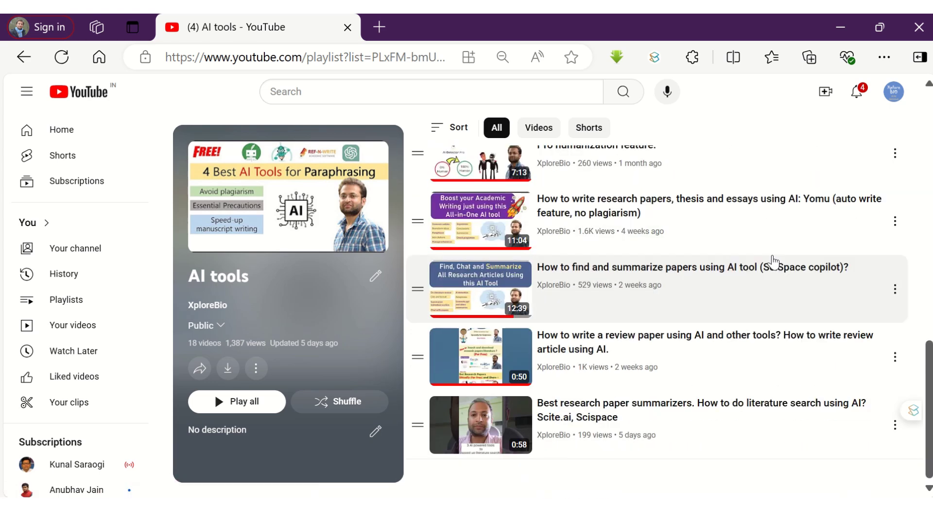